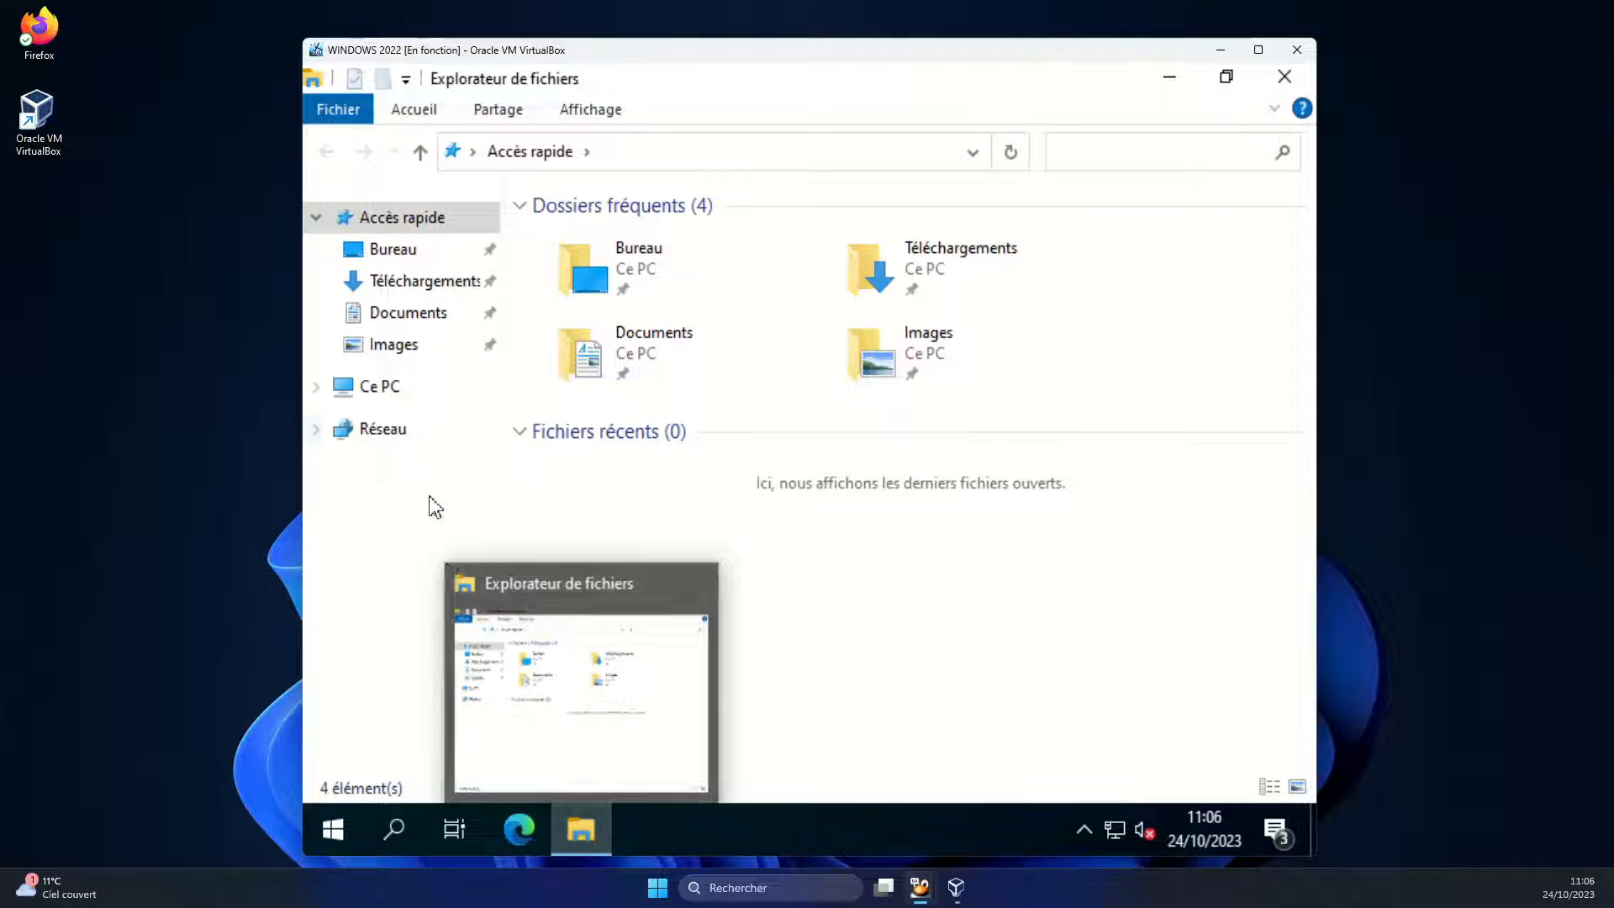
Show the Ethernet connection's details: DHCP address 192.168.2.10 and gateway 192.168.2.254
right_click(395, 435)
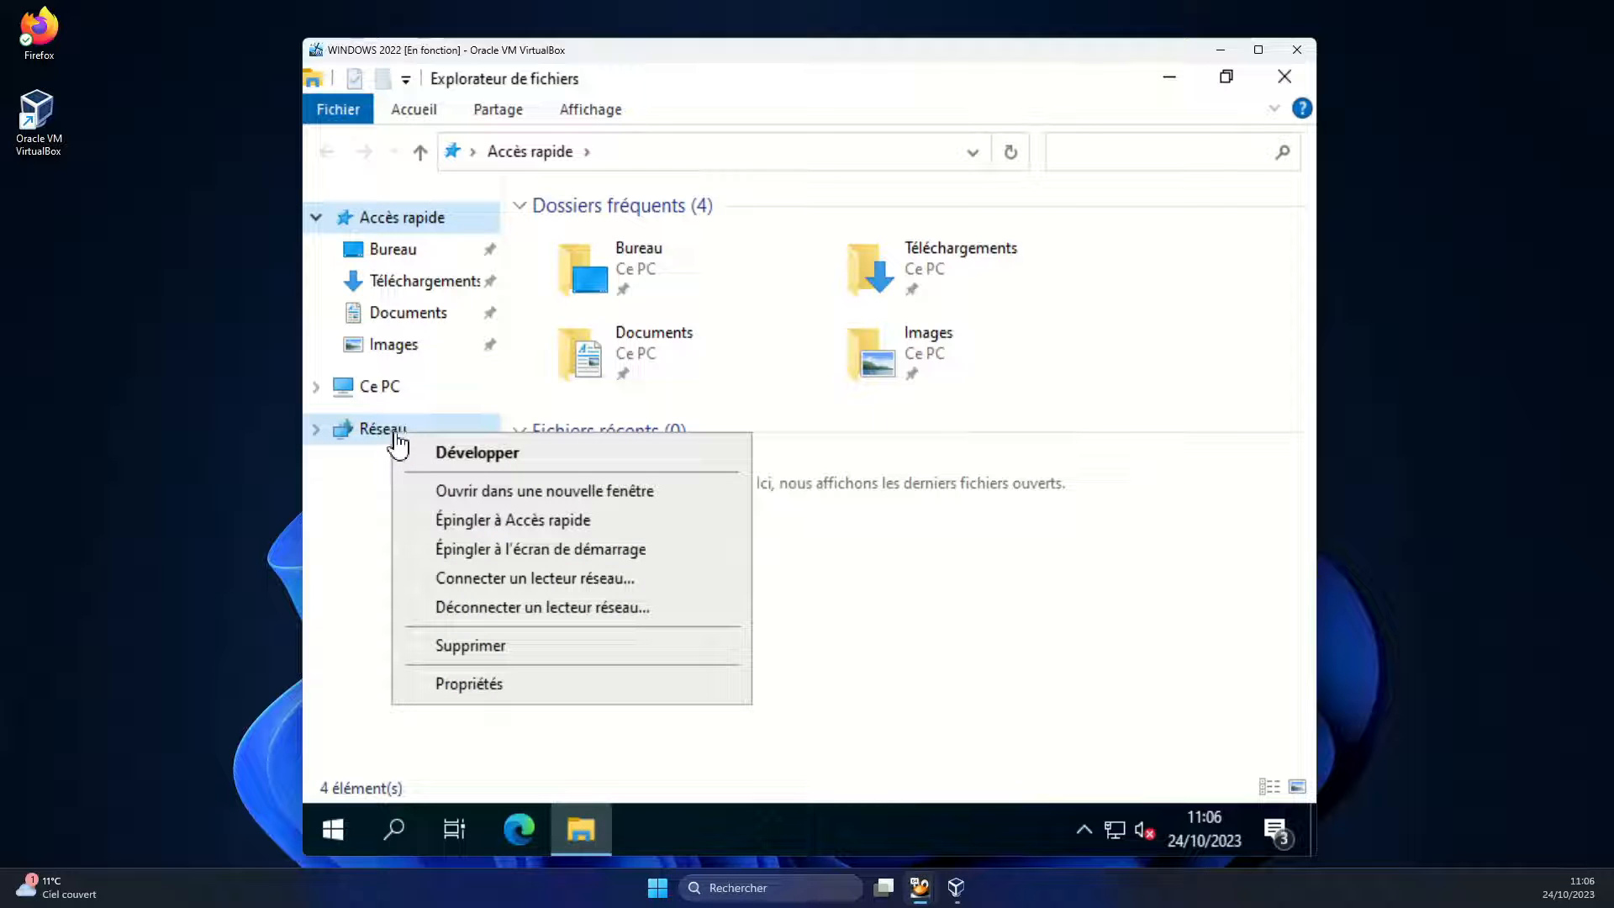
left_click(485, 691)
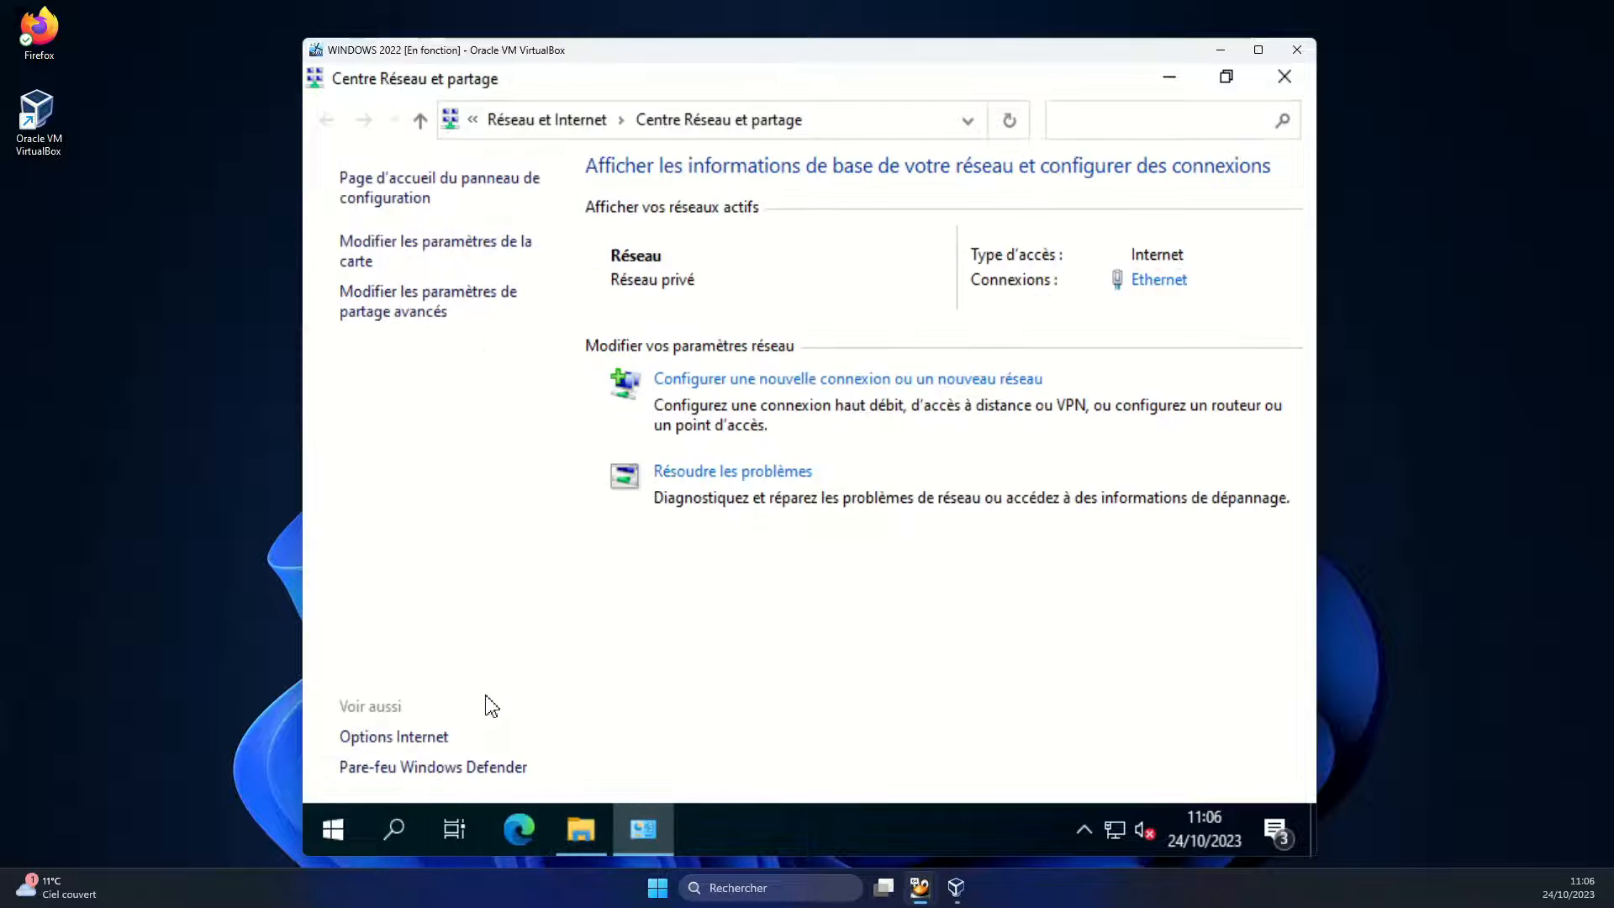
left_click(429, 250)
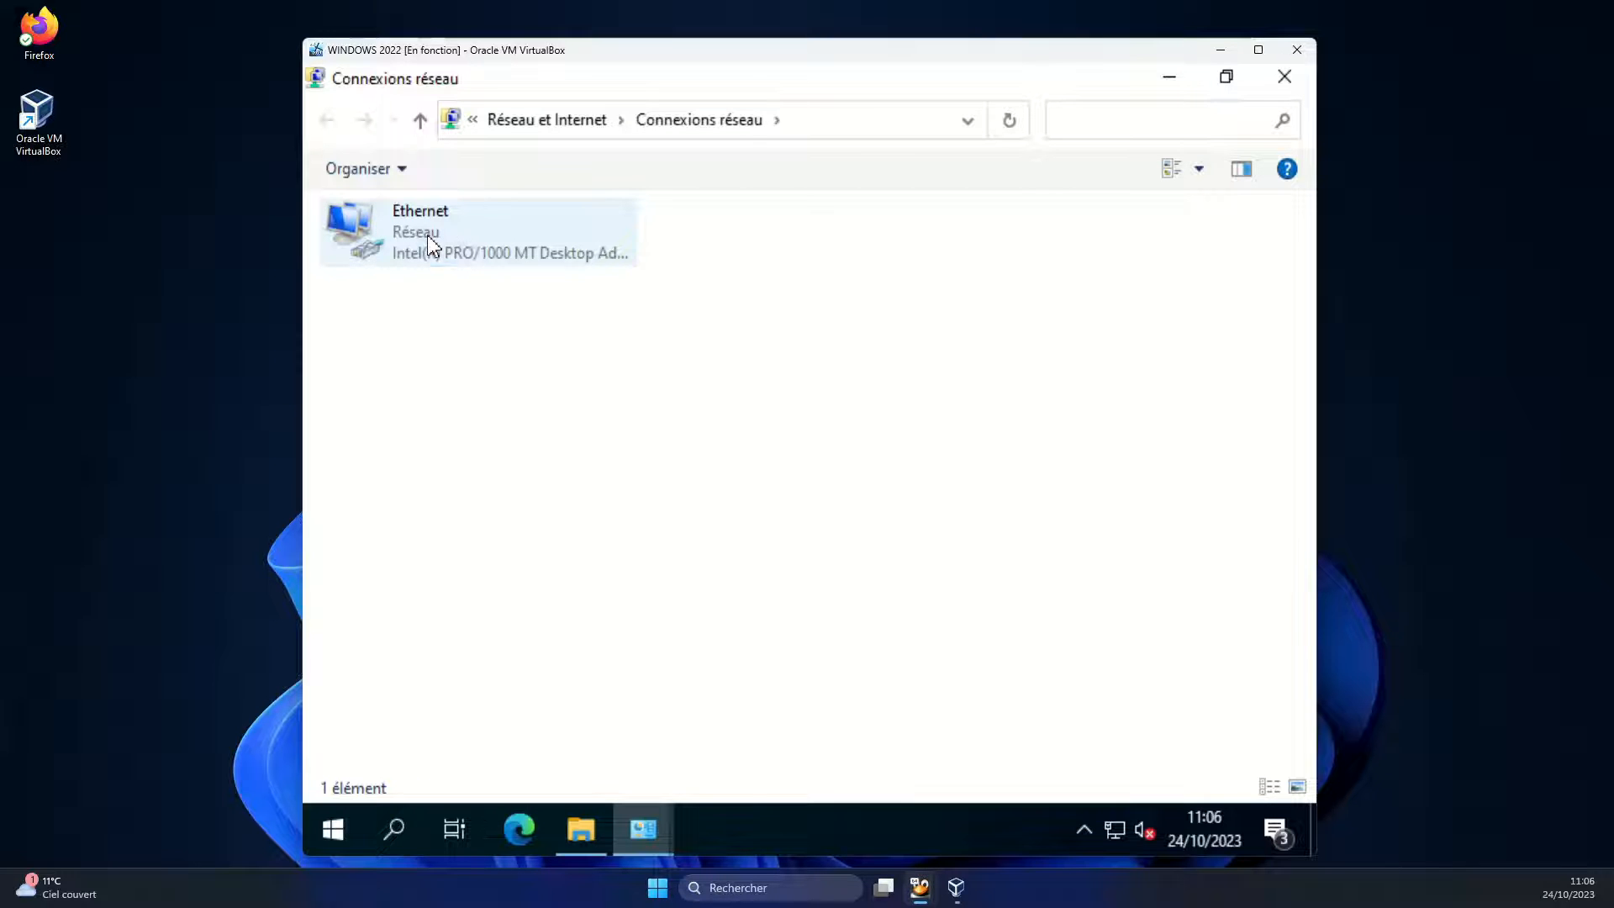
double_click(427, 242)
left_click(693, 437)
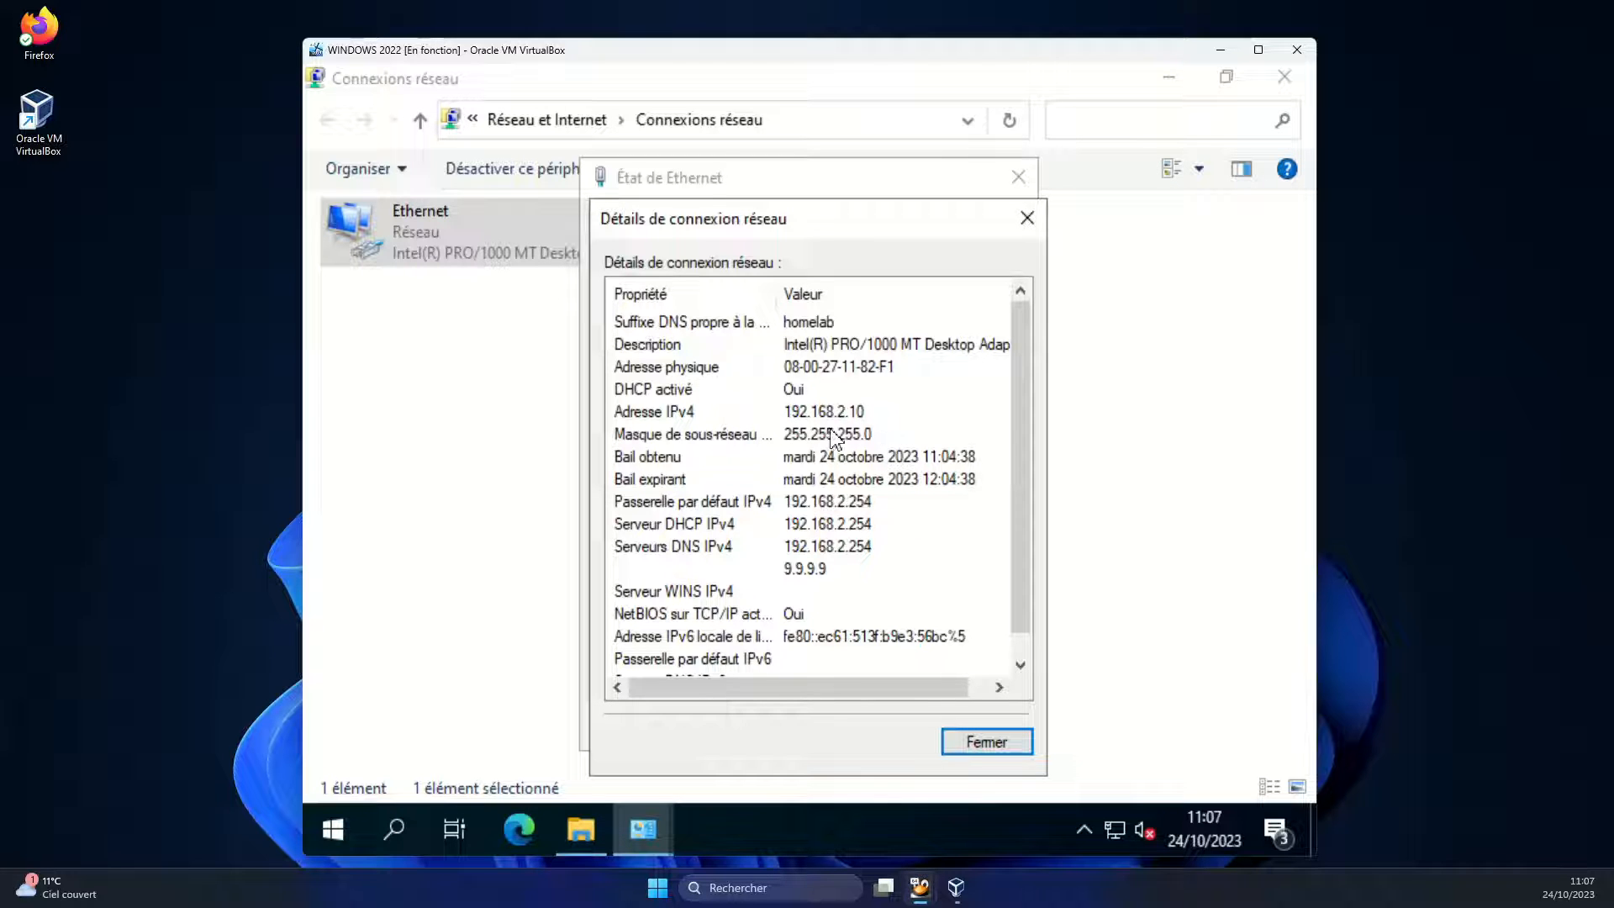
Close the details, Ethernet status and Network Connections windows
left_click(989, 747)
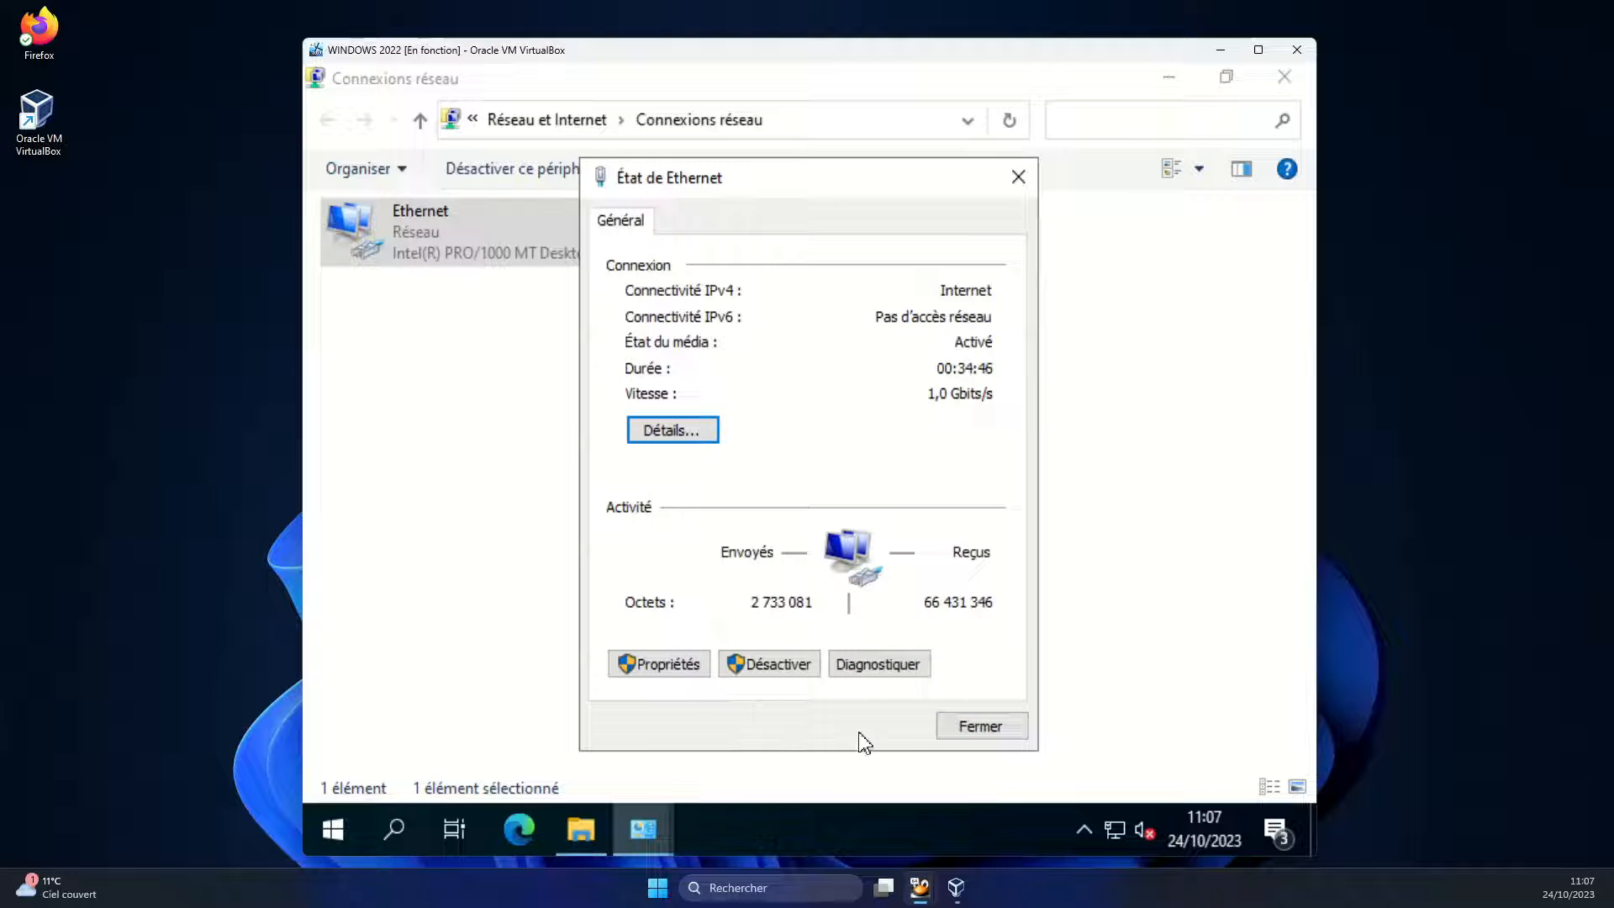
left_click(1003, 731)
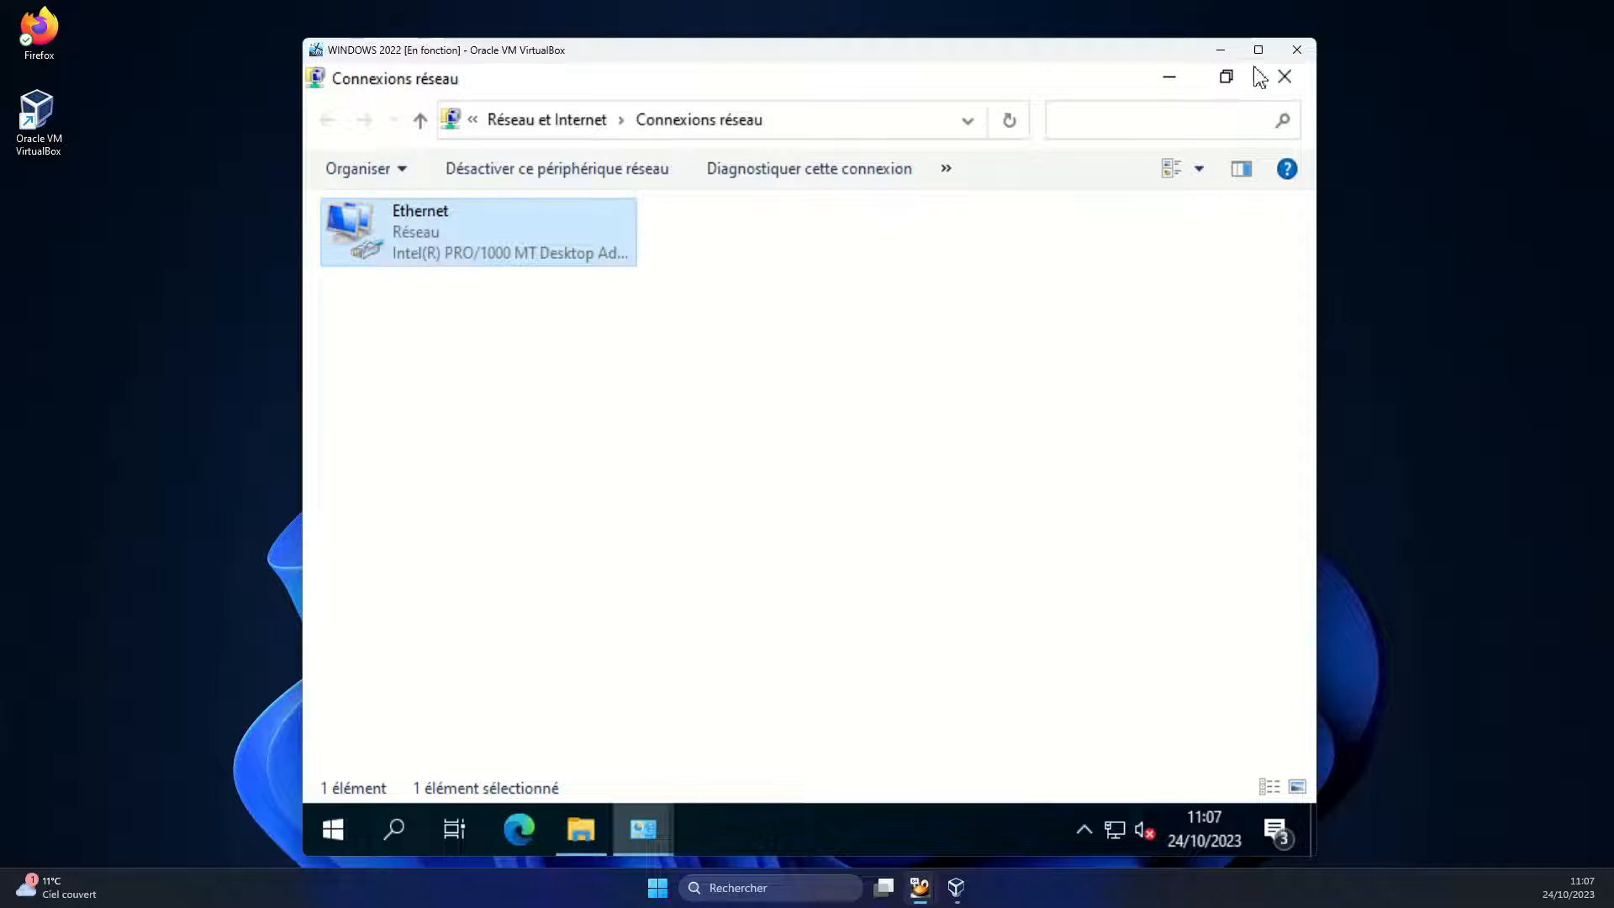
left_click(1284, 85)
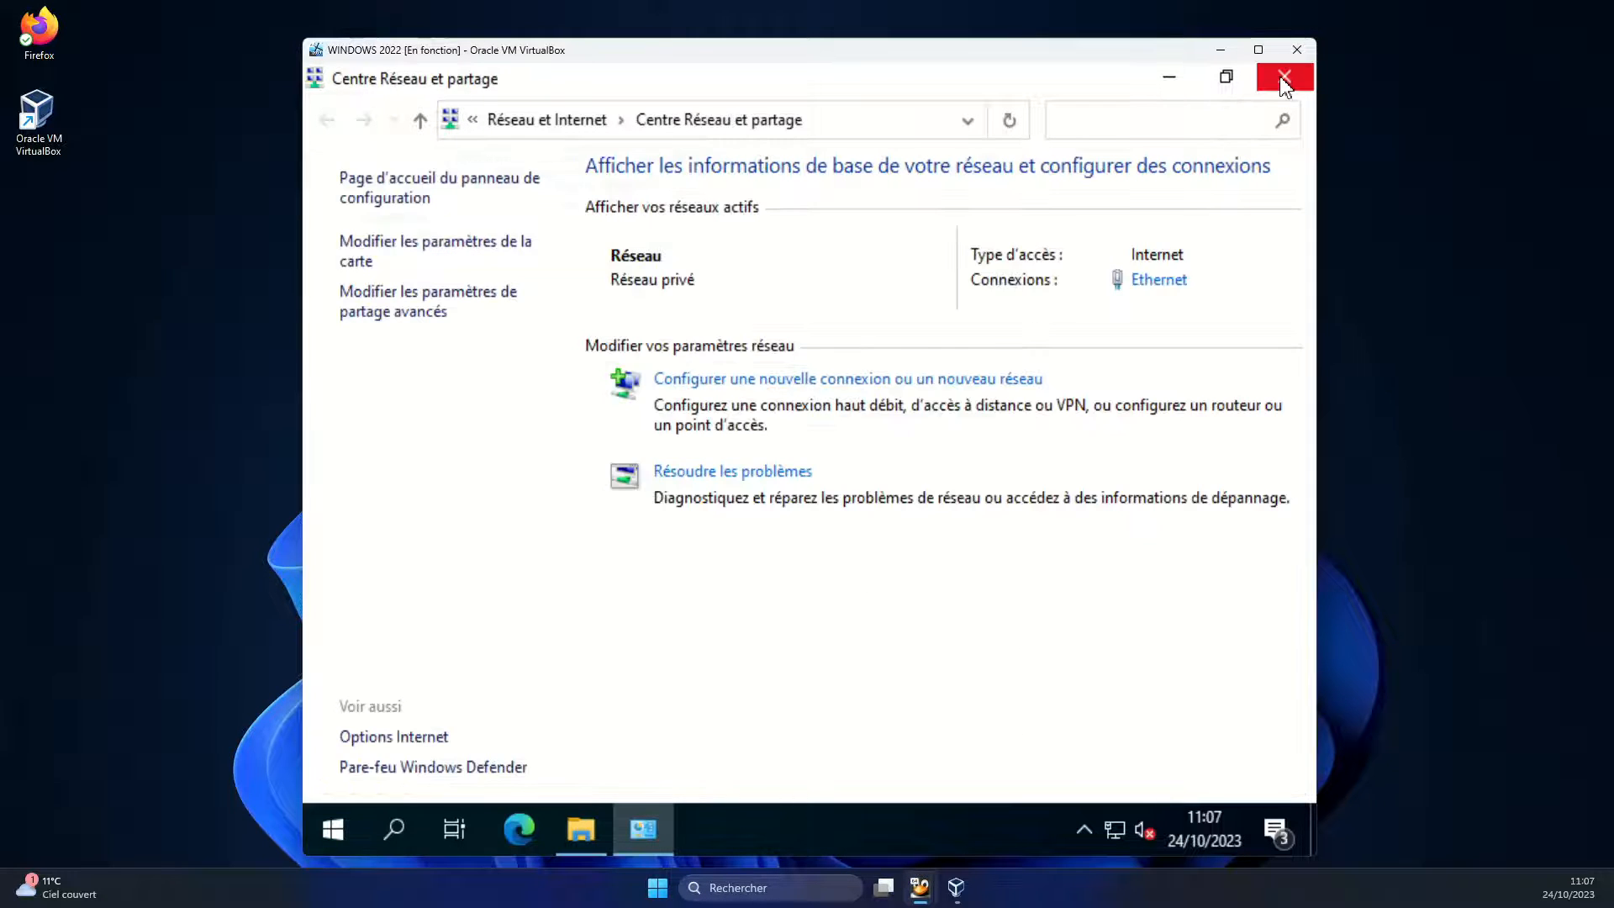
Close the Windows network windows and open the ipfire.homelab bookmark in Edge
left_click(1284, 85)
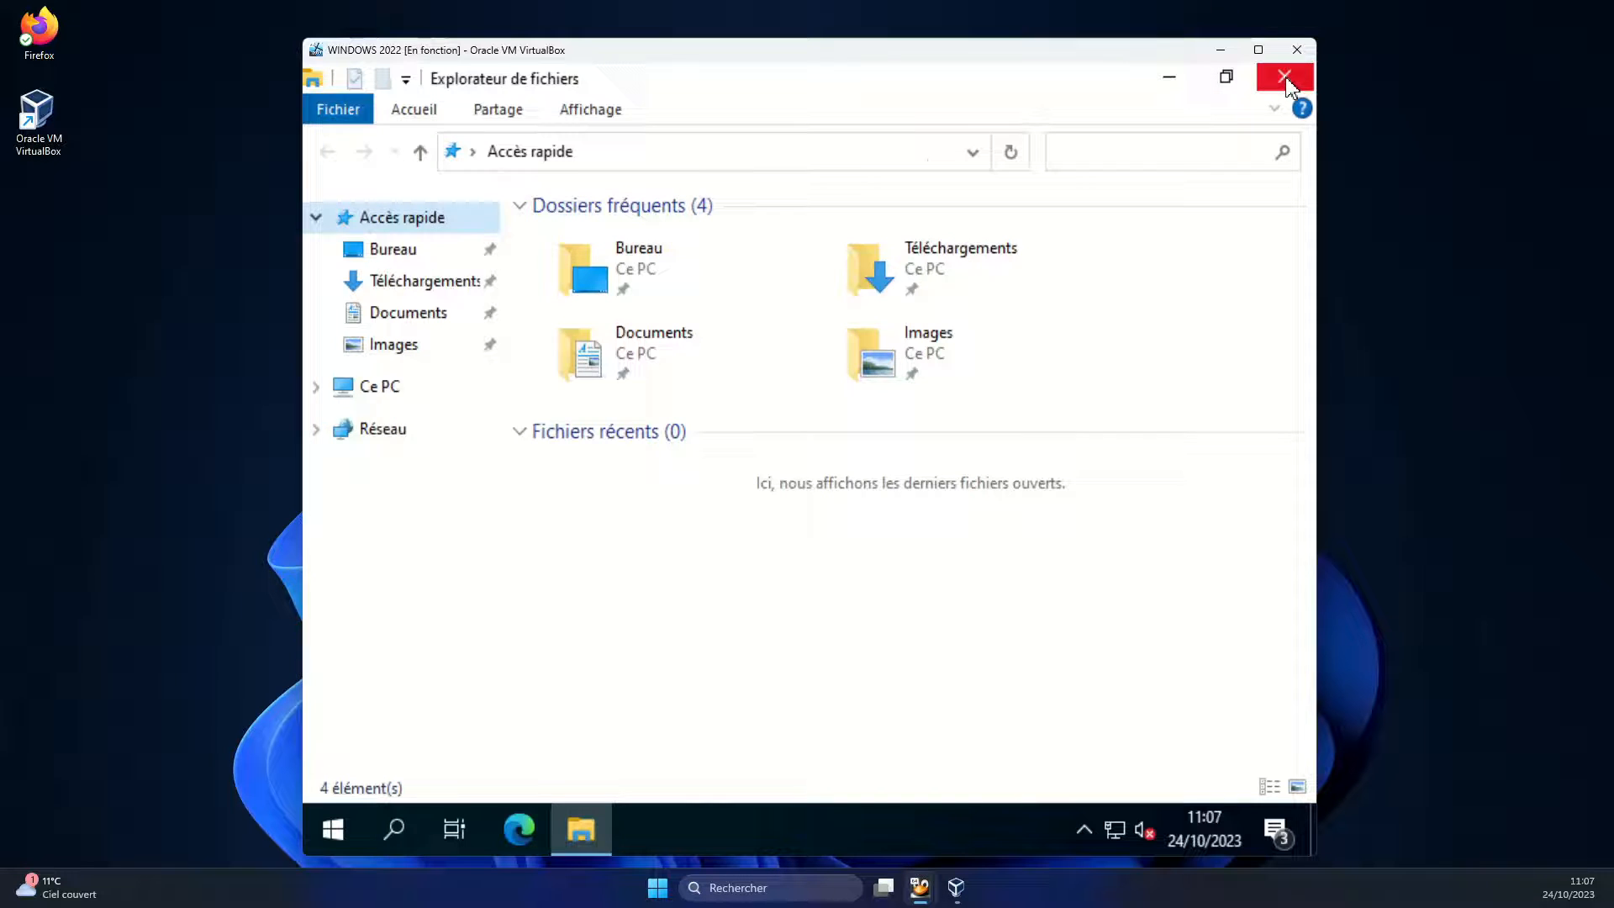
left_click(1287, 83)
left_click(520, 832)
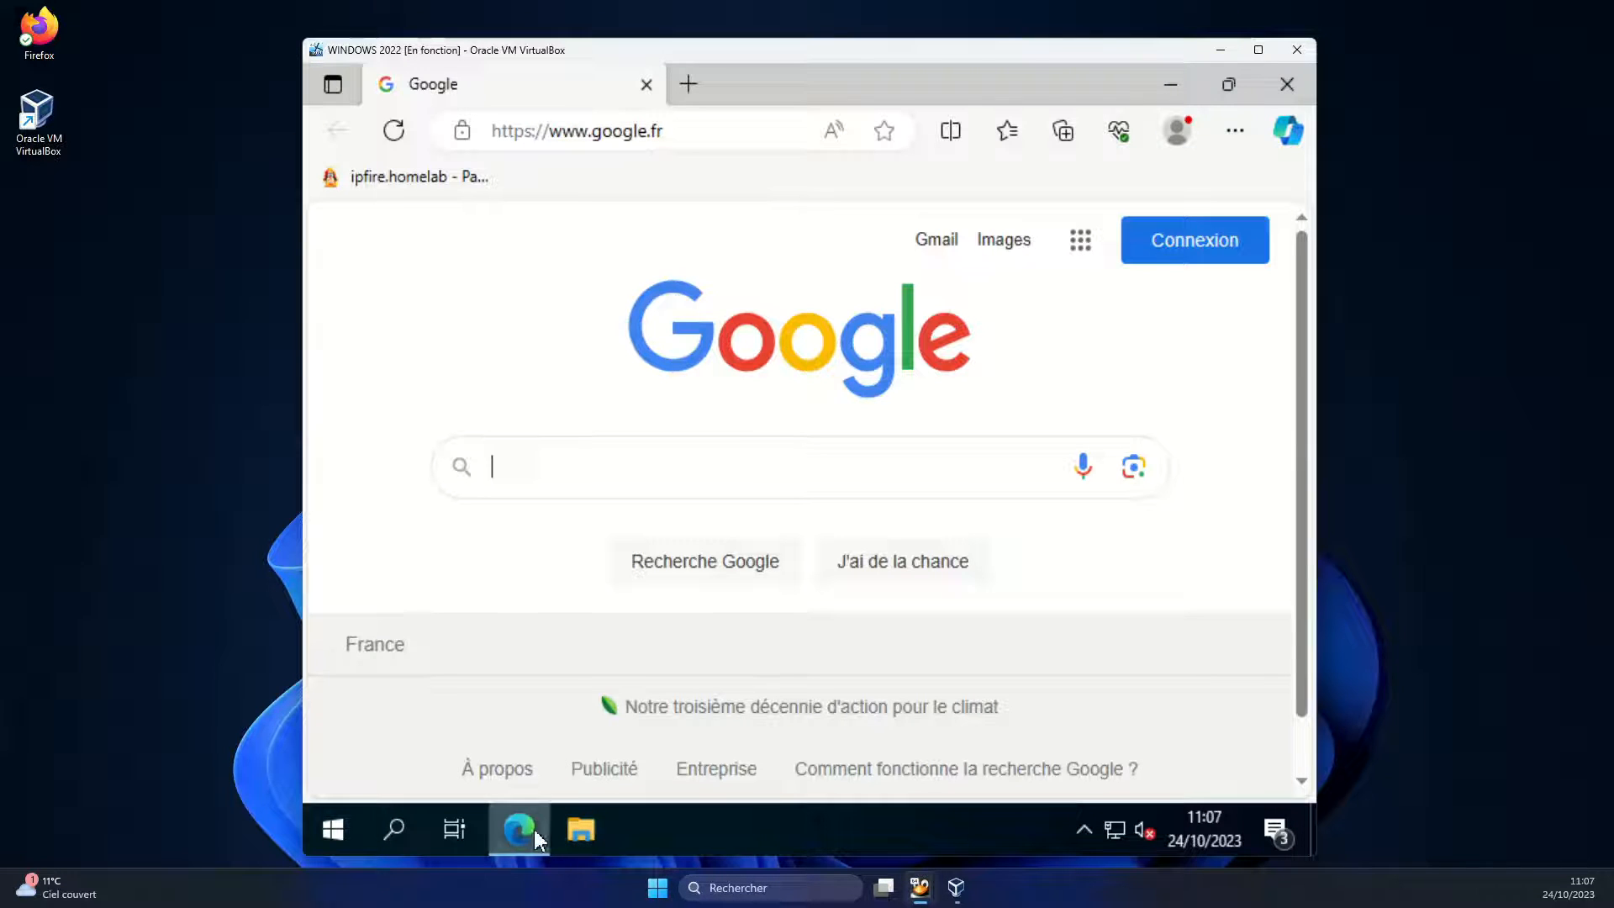
mouse_move(535, 837)
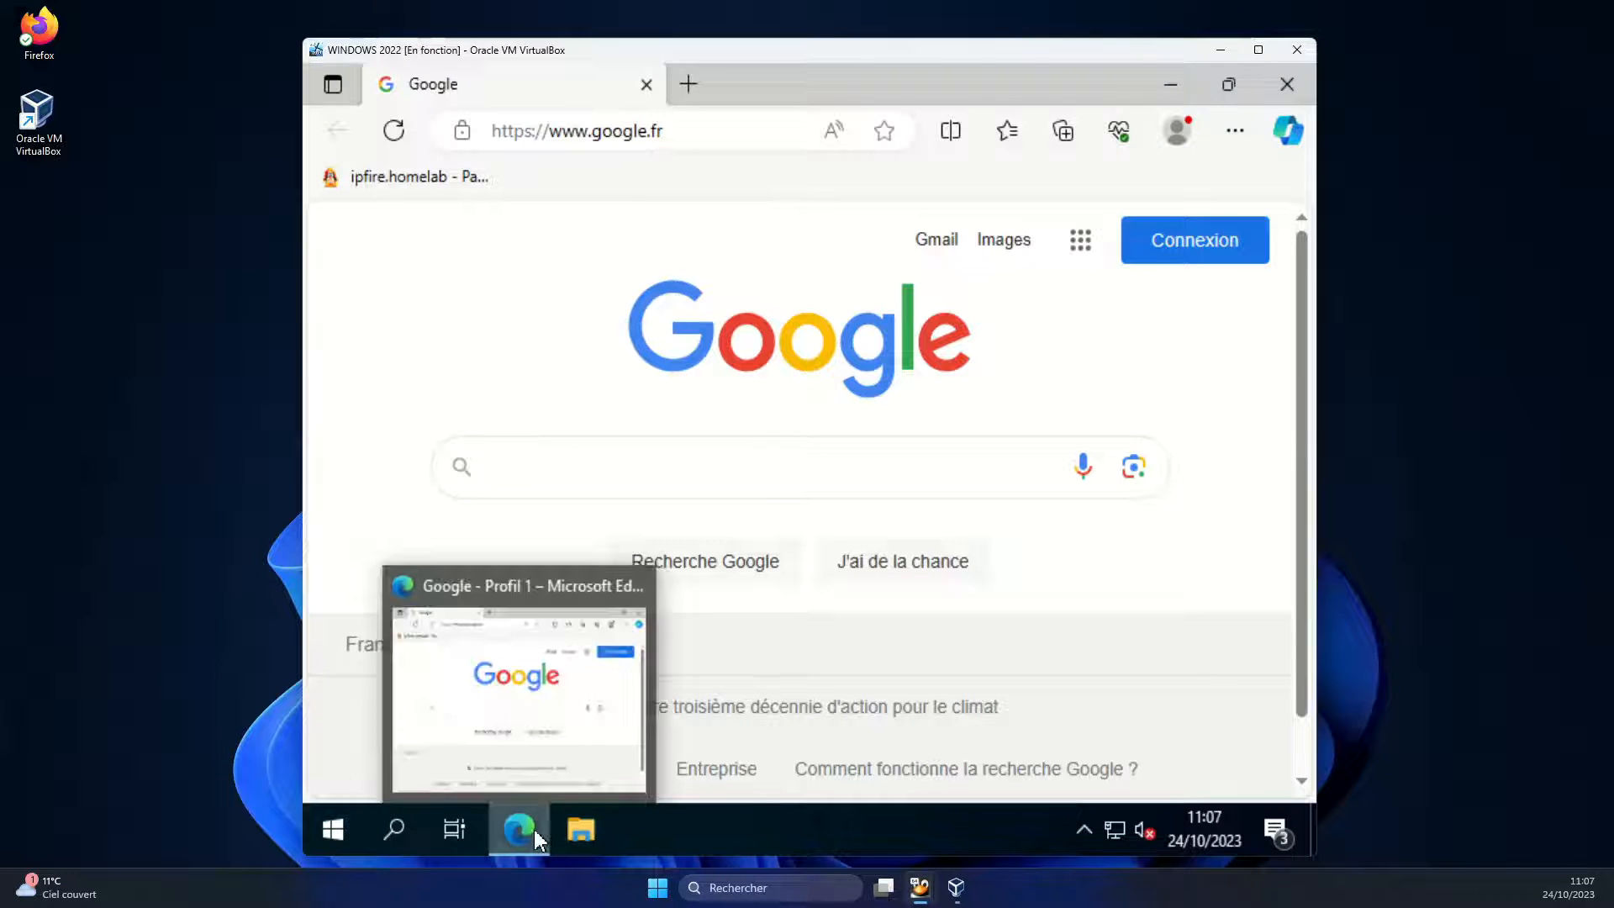
left_click(398, 198)
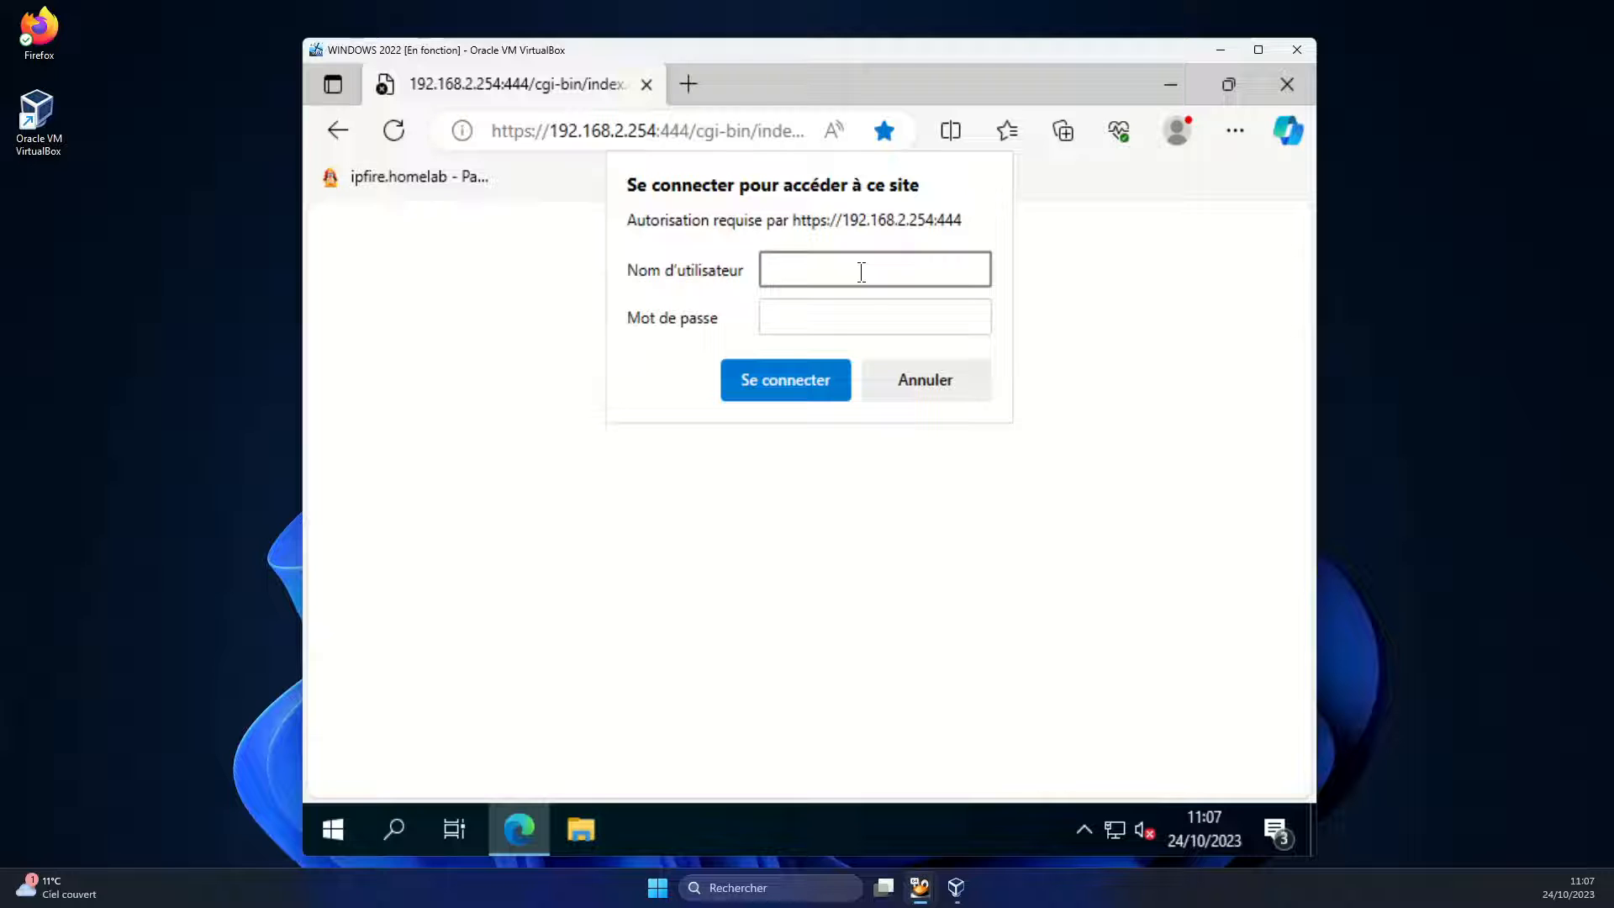
Sign in to IPFire with the administrator username and the account password
type("dmin")
key("Tab")
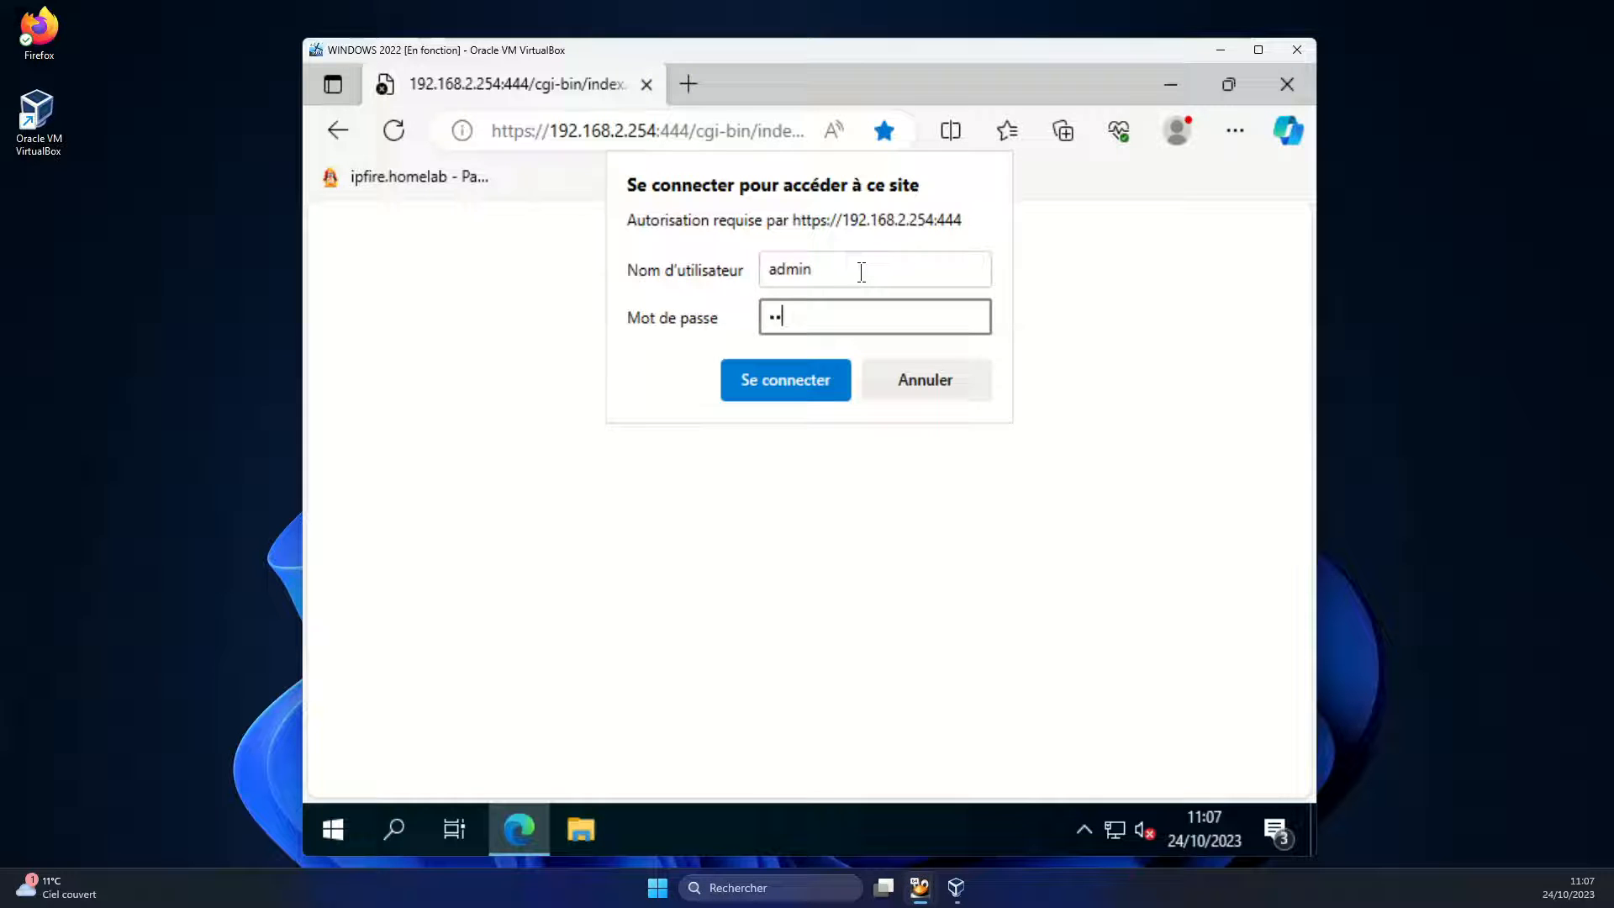
key("Return")
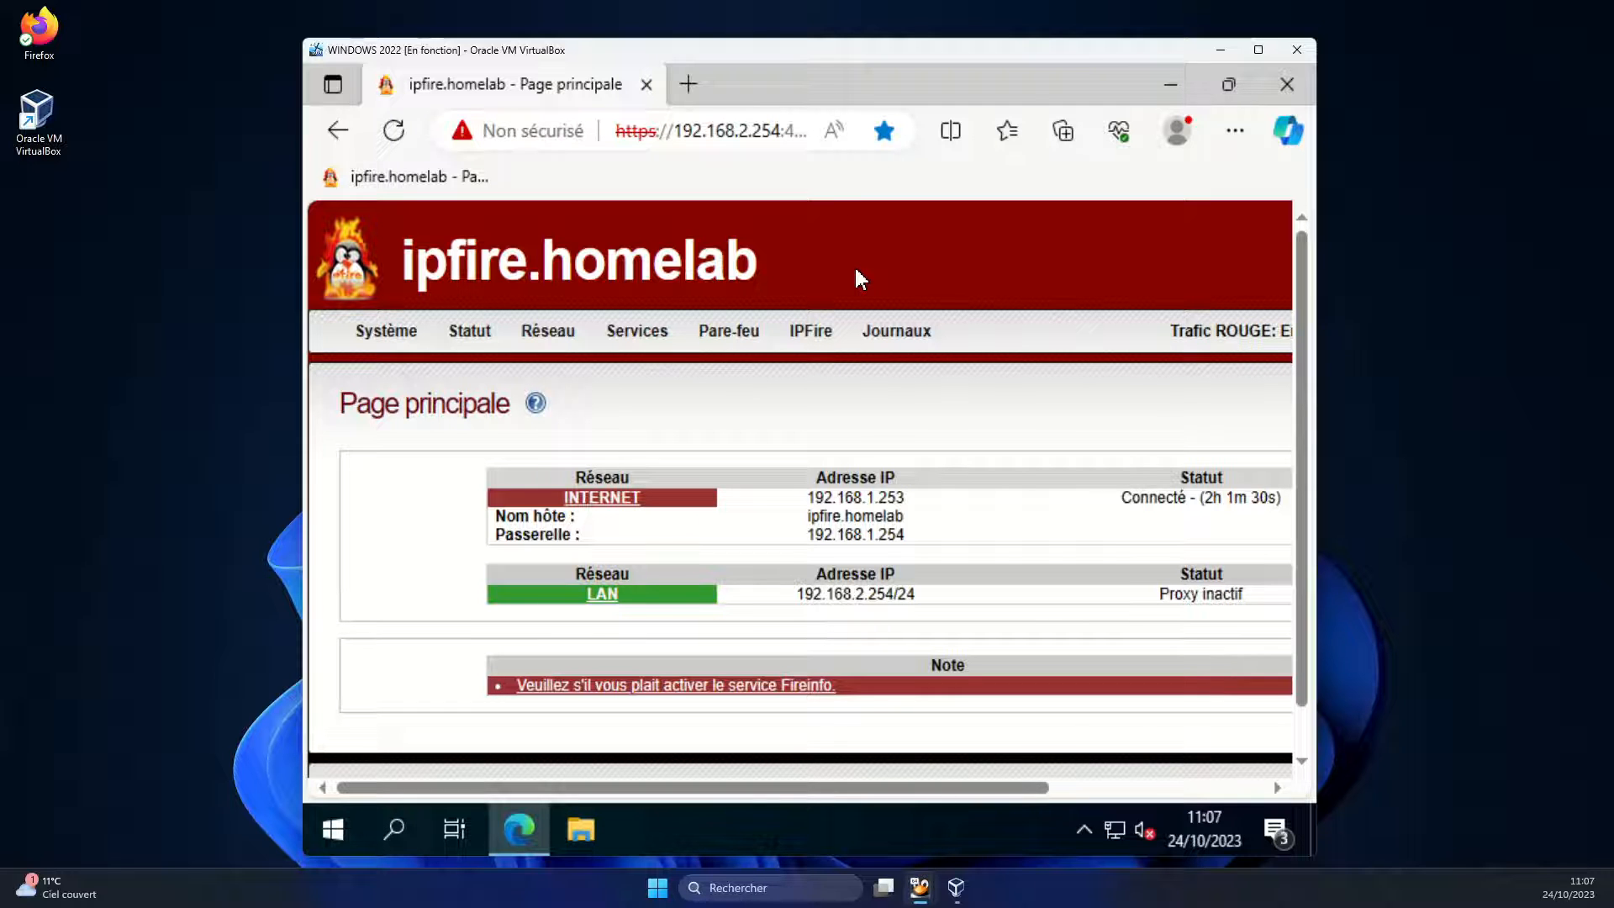
From Réseau > Serveur DHCP, add win2022's 192.168.2.10 dynamic lease as a fixed lease
mouse_move(565, 353)
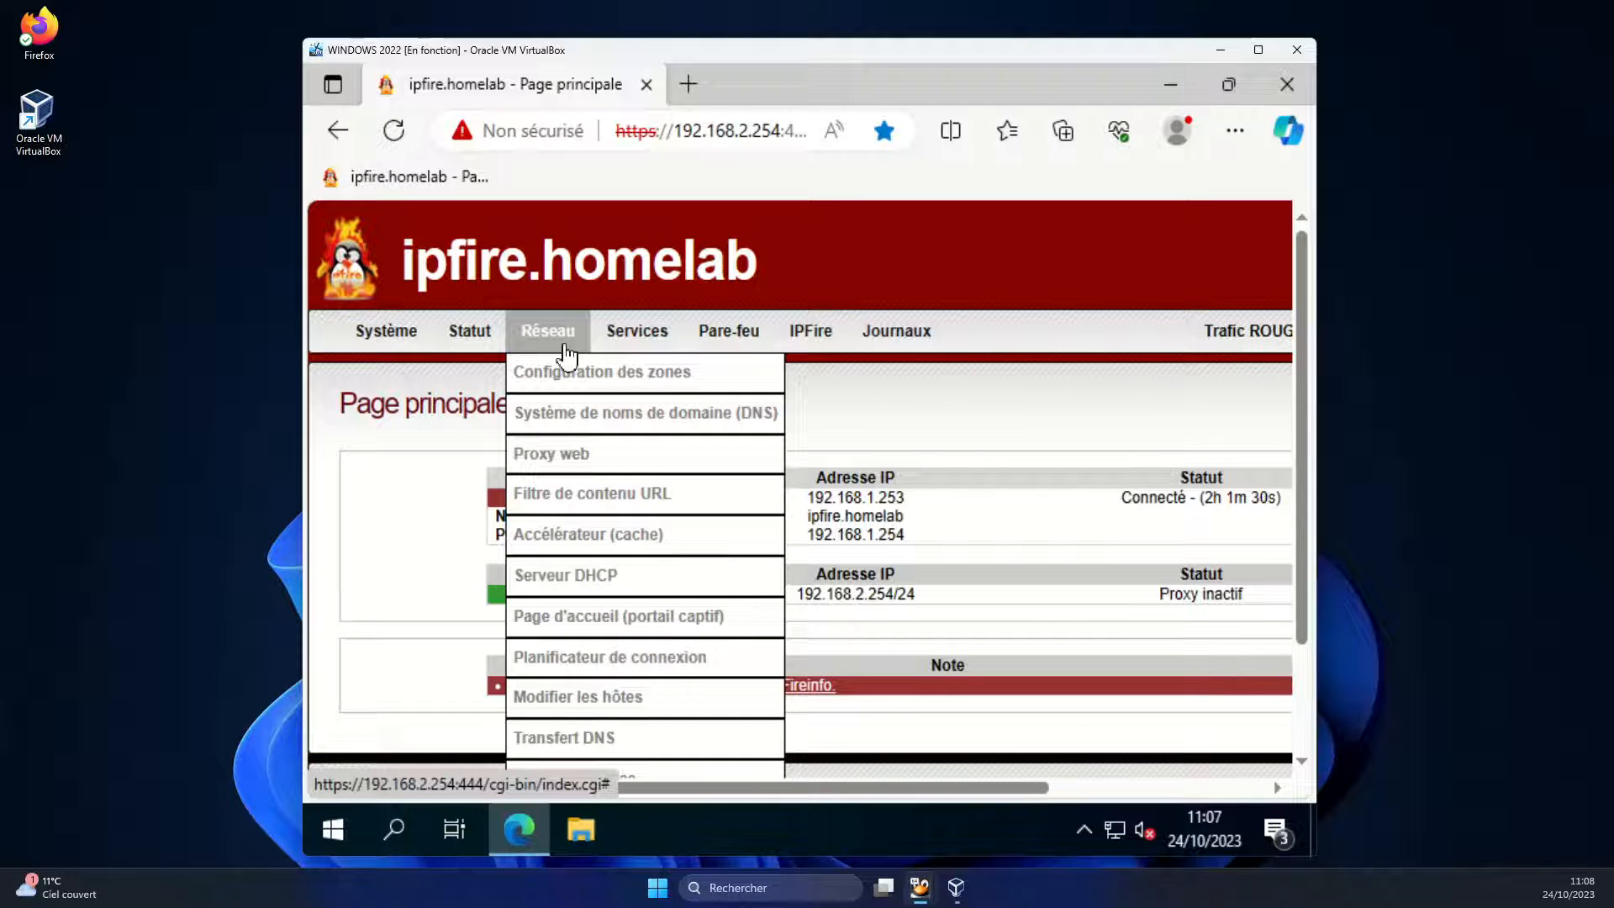
left_click(638, 586)
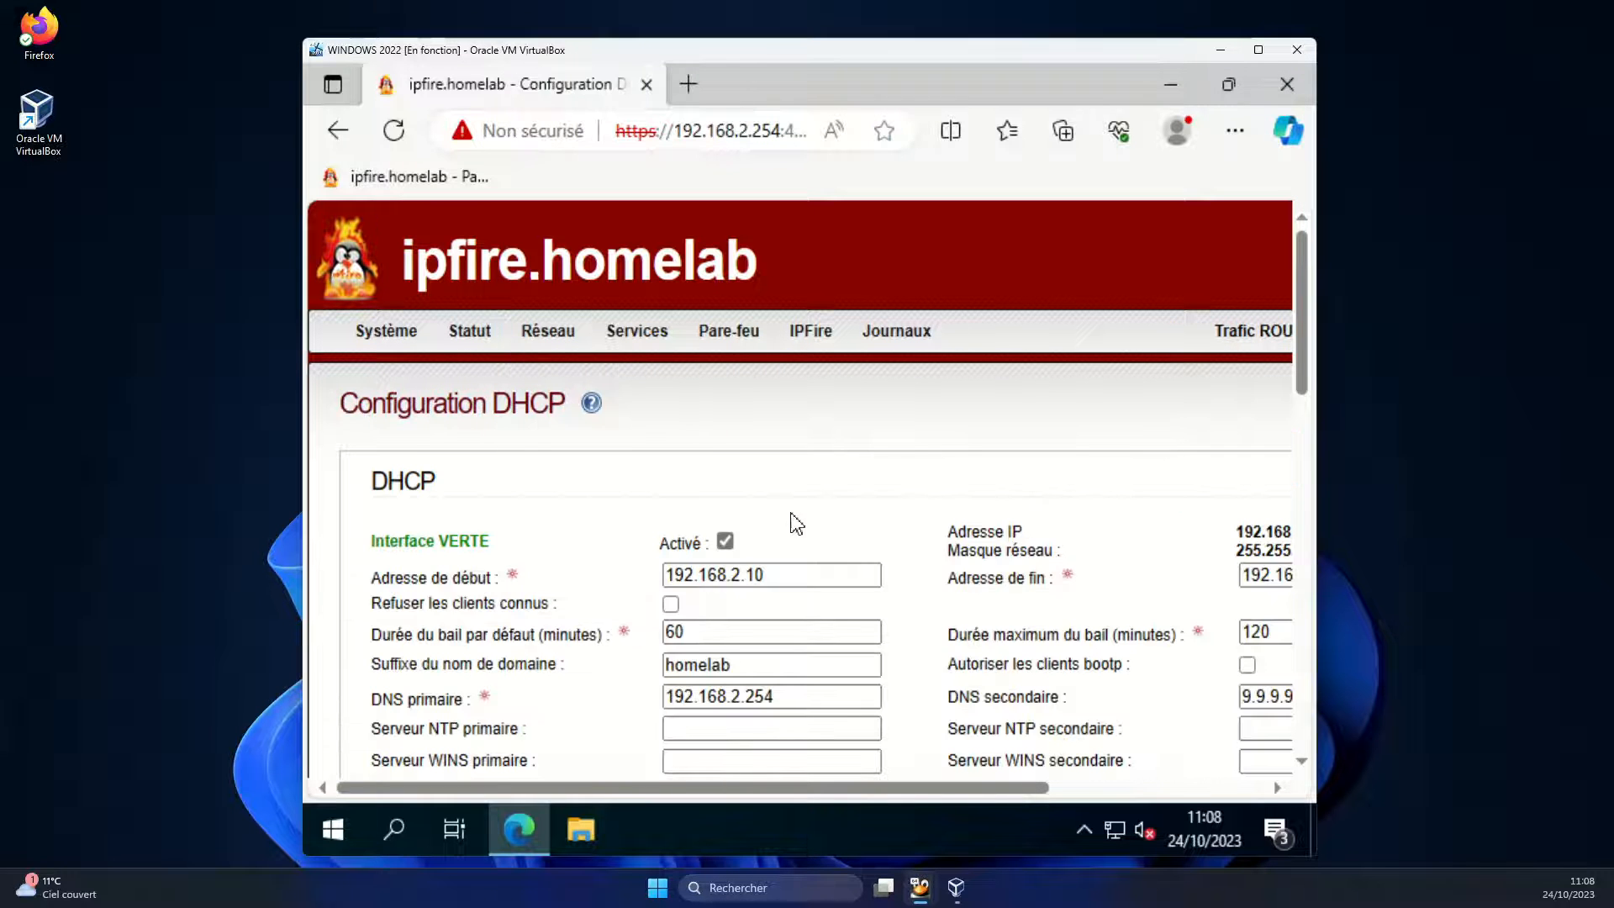
scroll(793, 522, "down", 4)
scroll(793, 522, "down", 8)
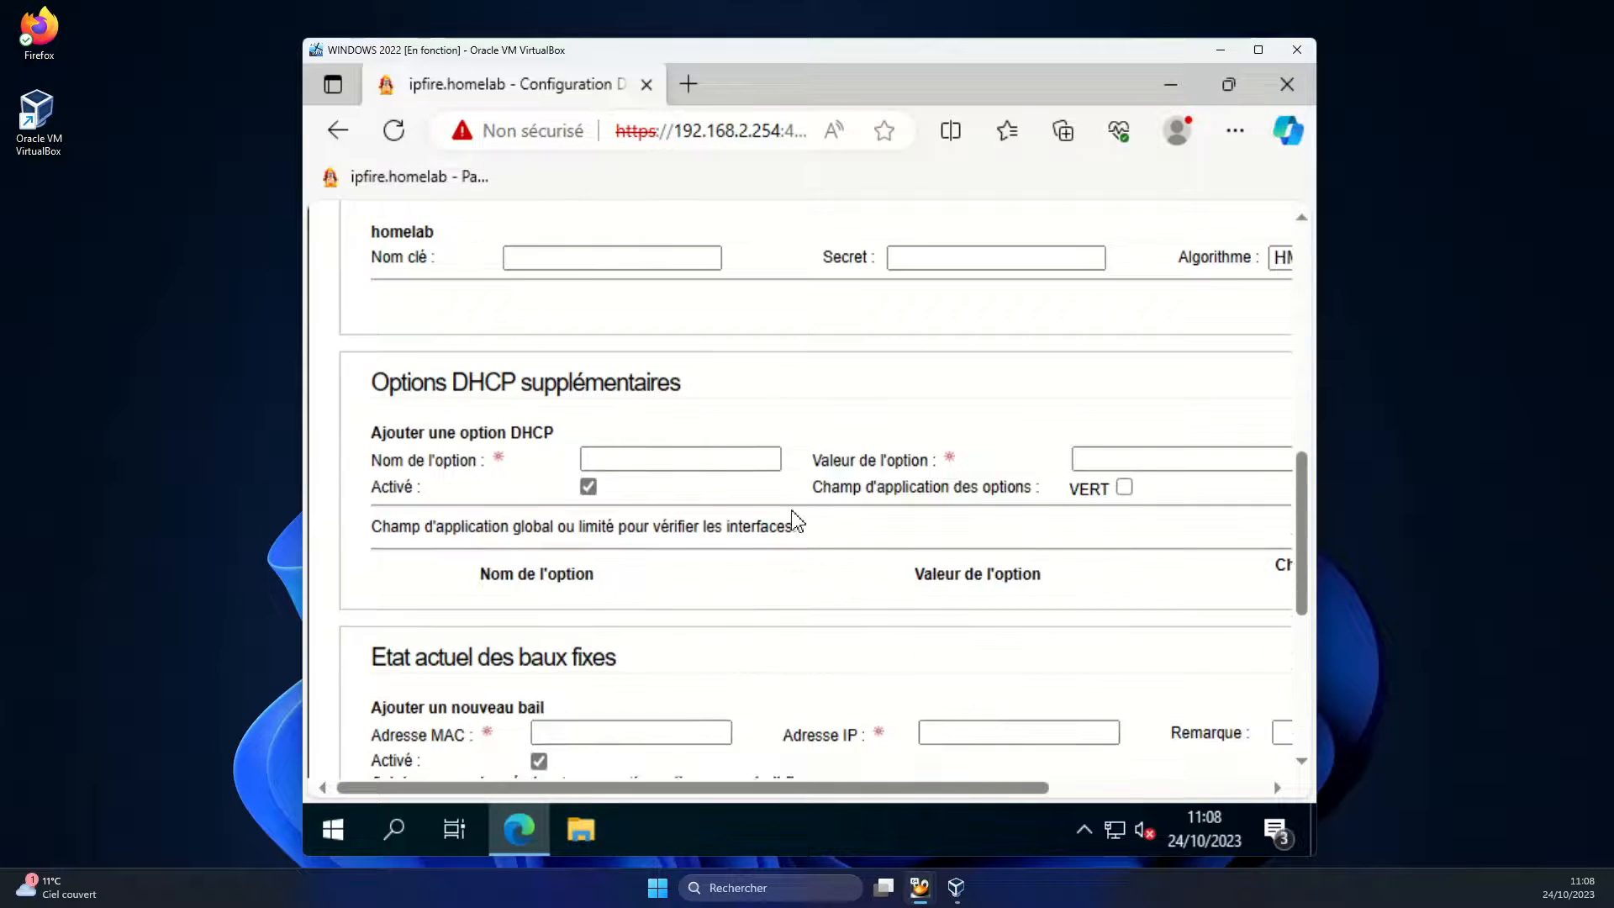
scroll(794, 520, "down", 1)
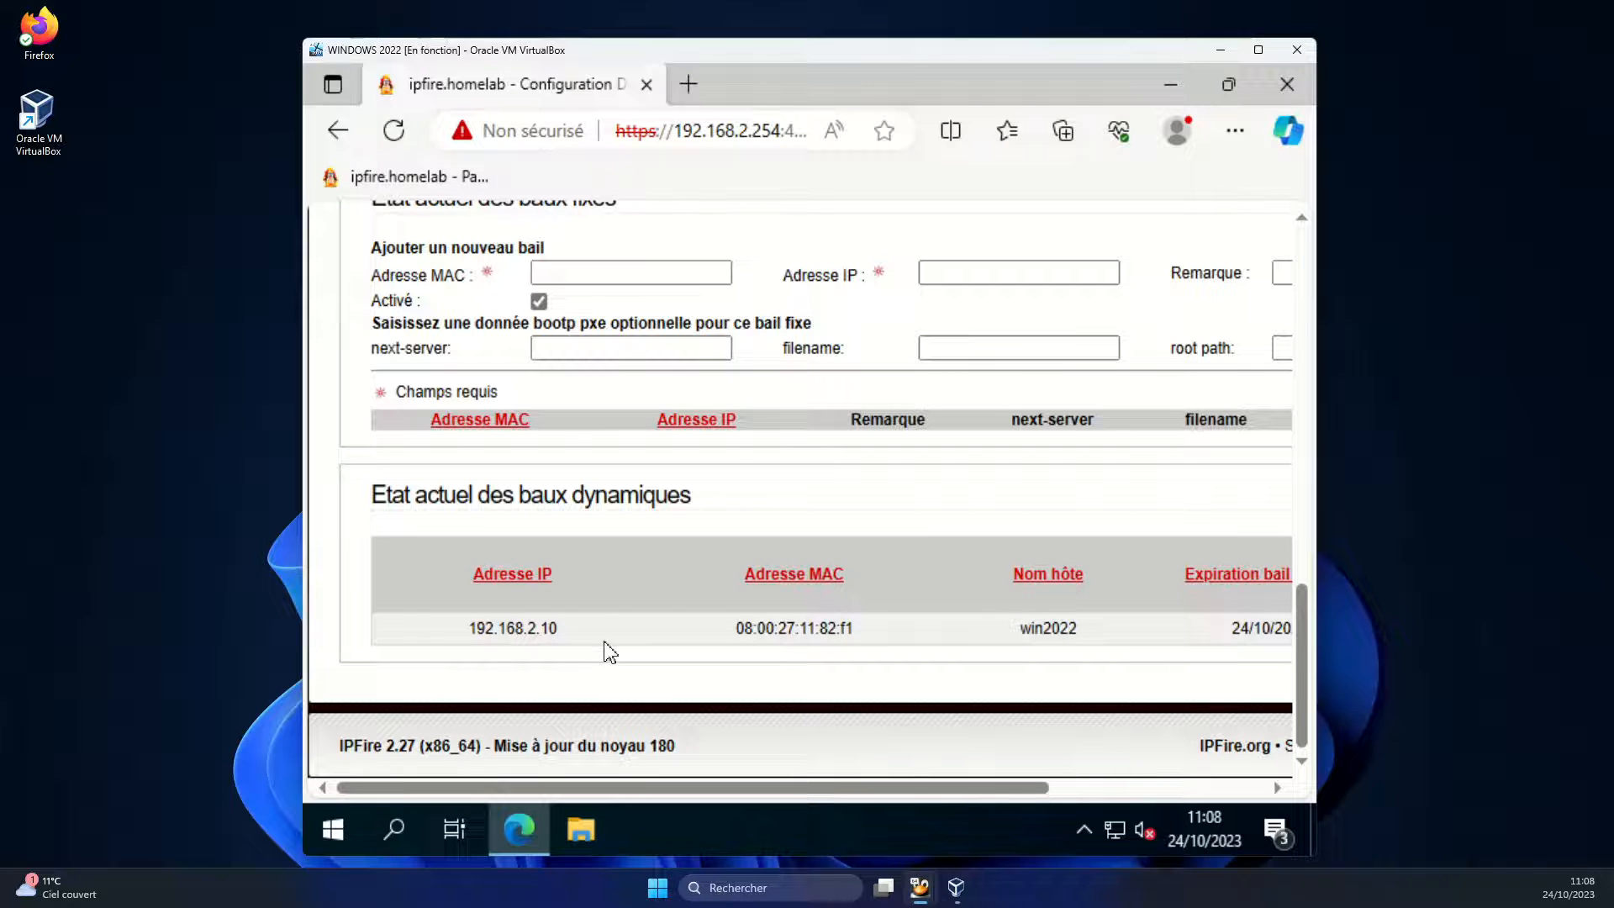
left_click_drag(785, 788, 1052, 815)
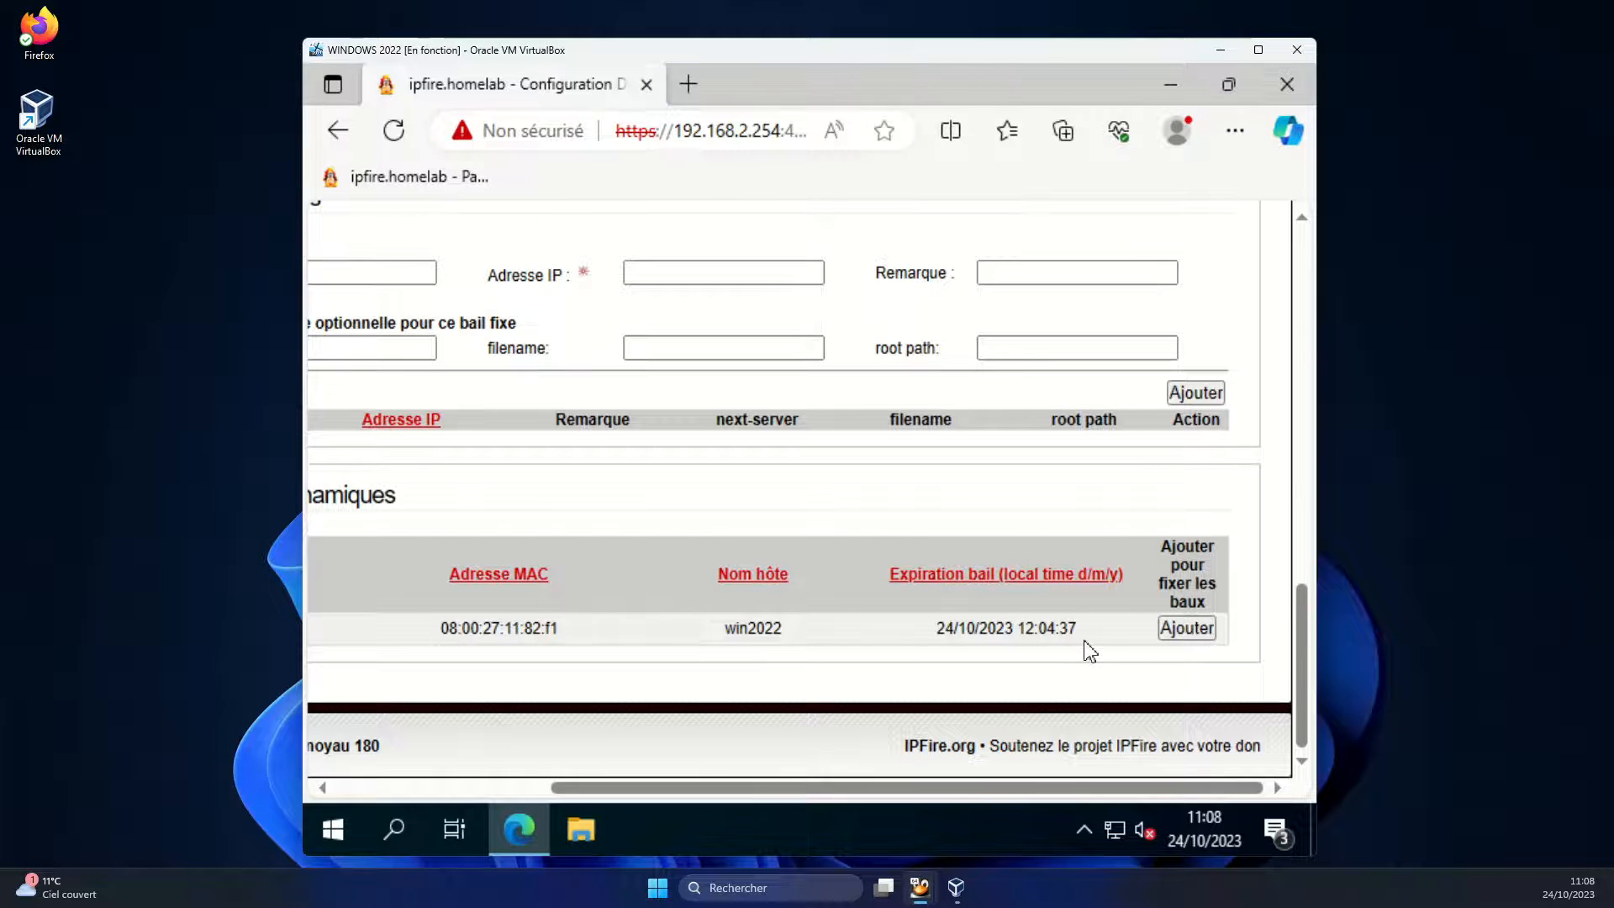
left_click(1183, 629)
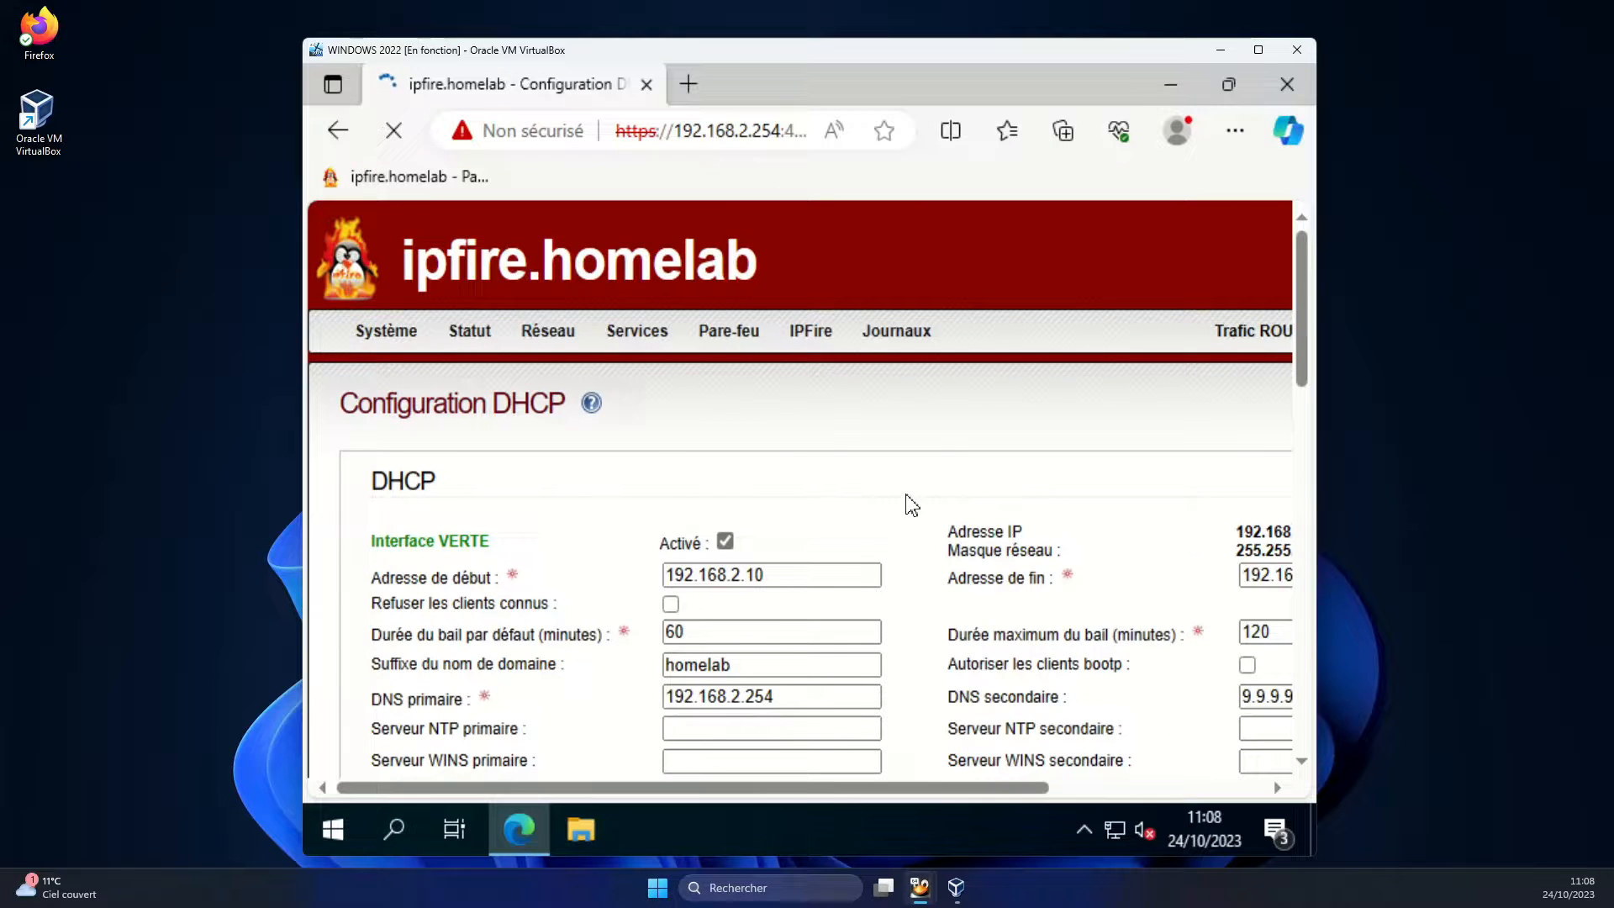
Scroll to win2022's 192.168.2.10 entry in the fixed-lease table and its Mettre à jour button
scroll(909, 514, "down", 5)
scroll(909, 514, "down", 9)
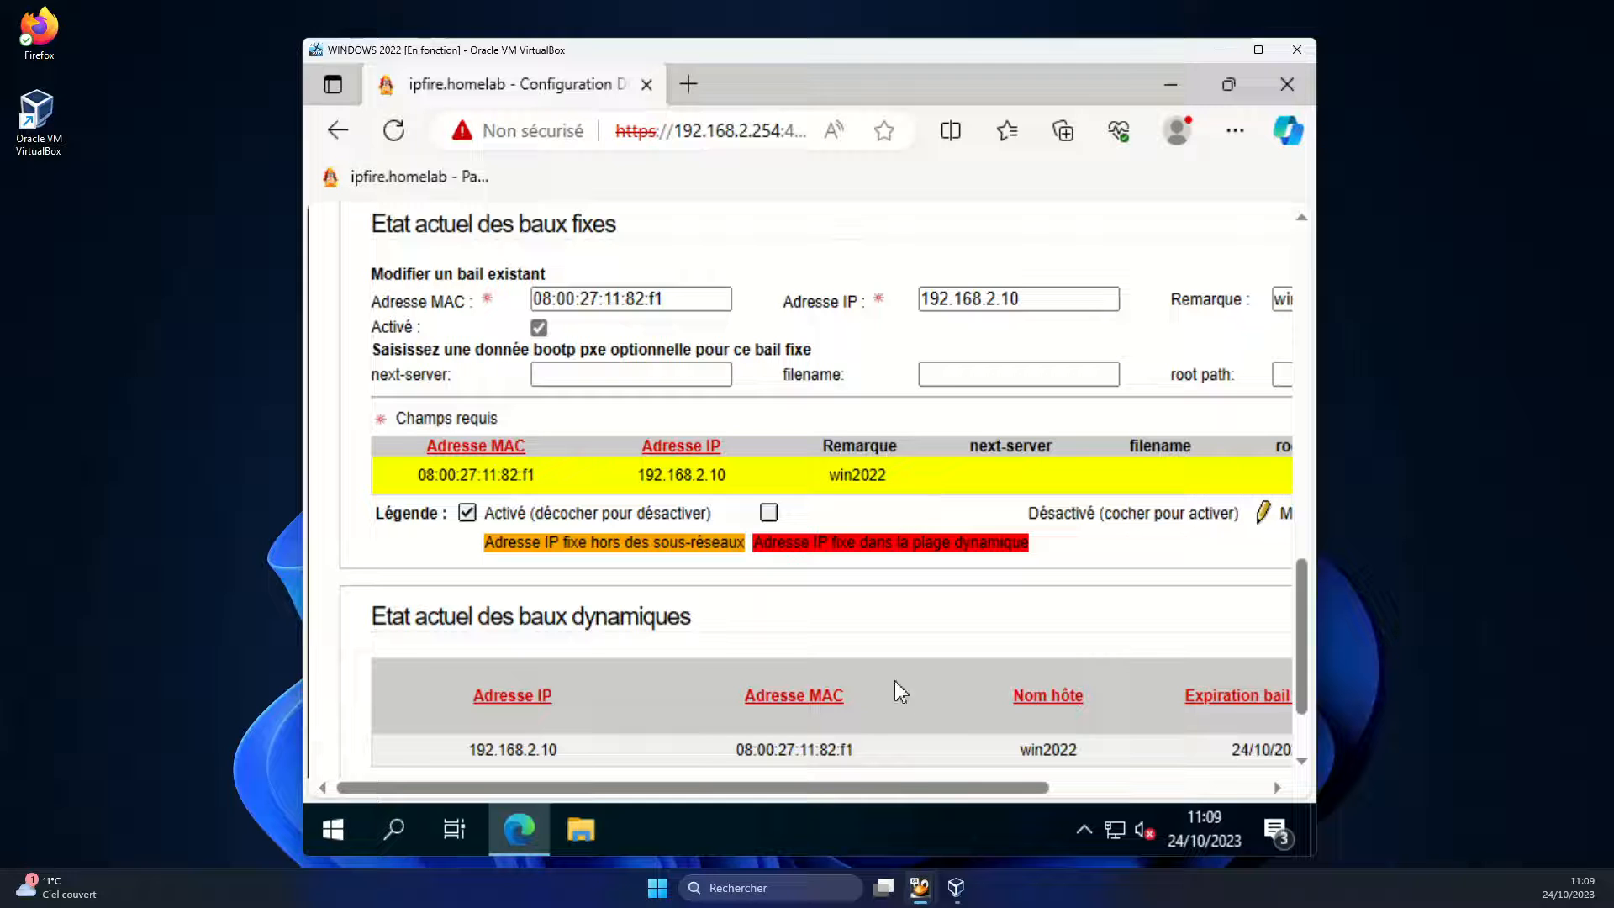
left_click_drag(911, 787, 1105, 806)
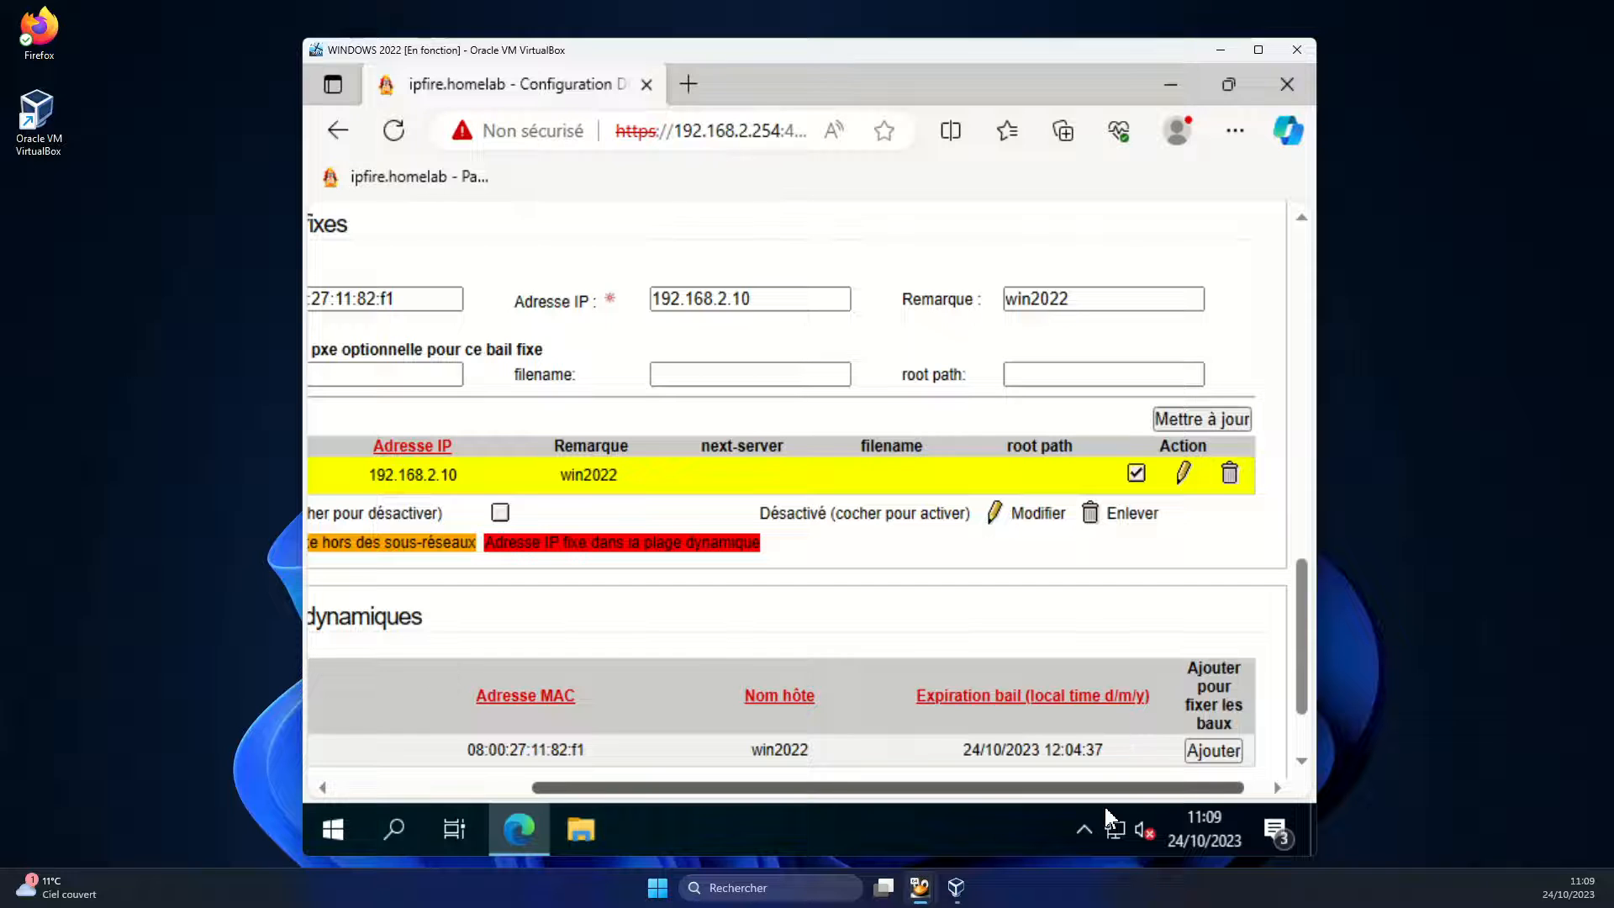
Save win2022's fixed lease and check 192.168.2.10 is flagged red inside the dynamic range
left_click(1193, 421)
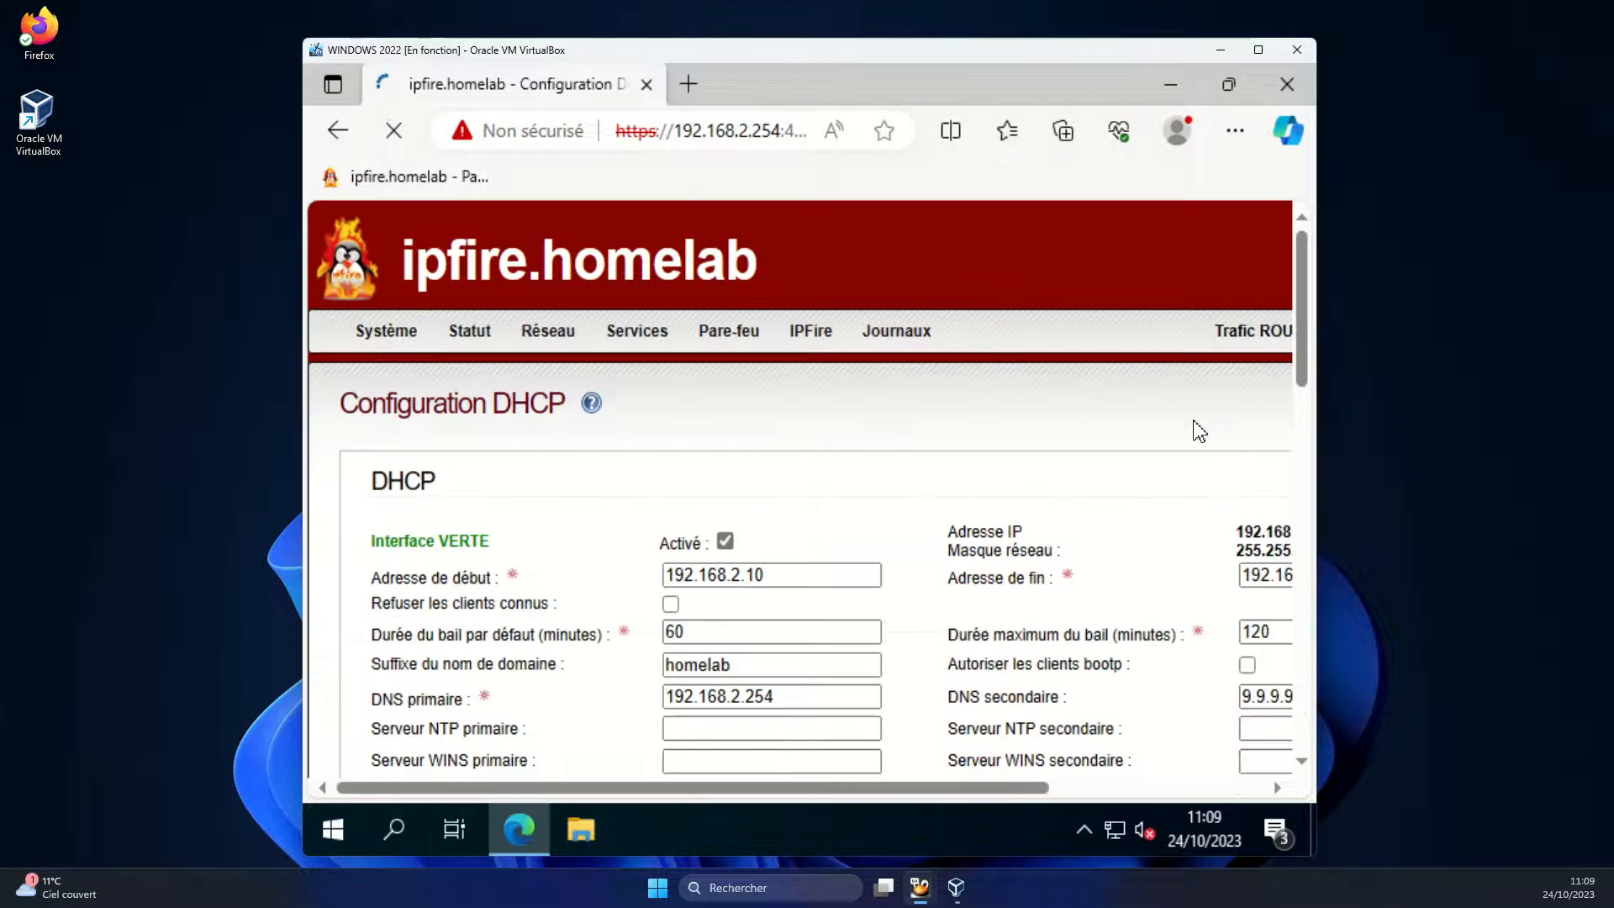
scroll(810, 454, "down", 10)
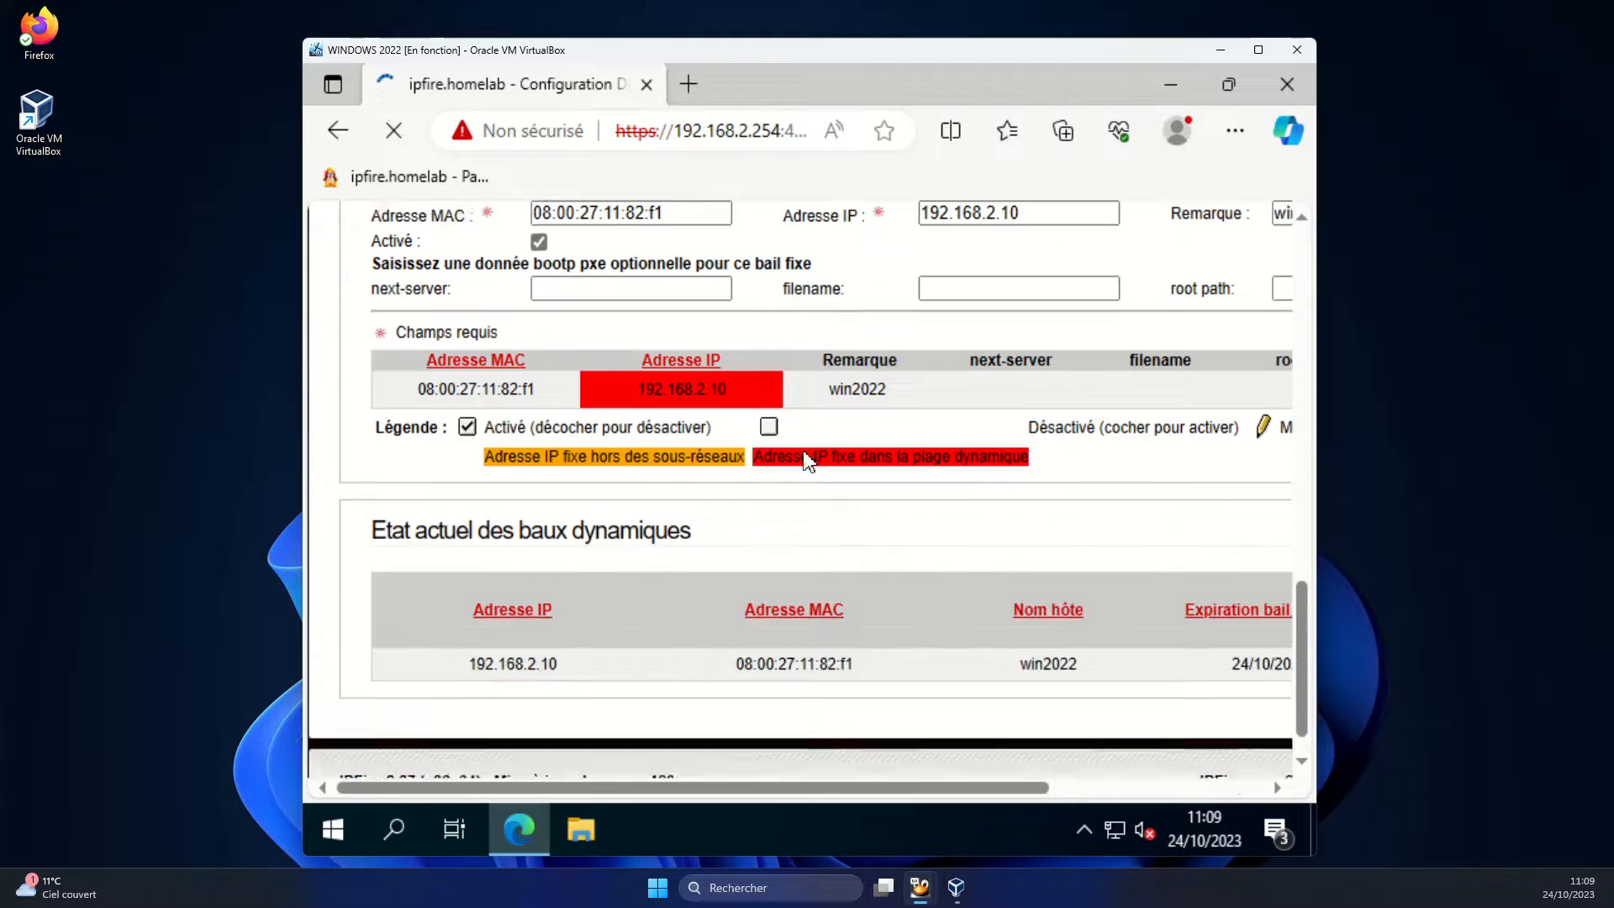
scroll(630, 385, "up", 1)
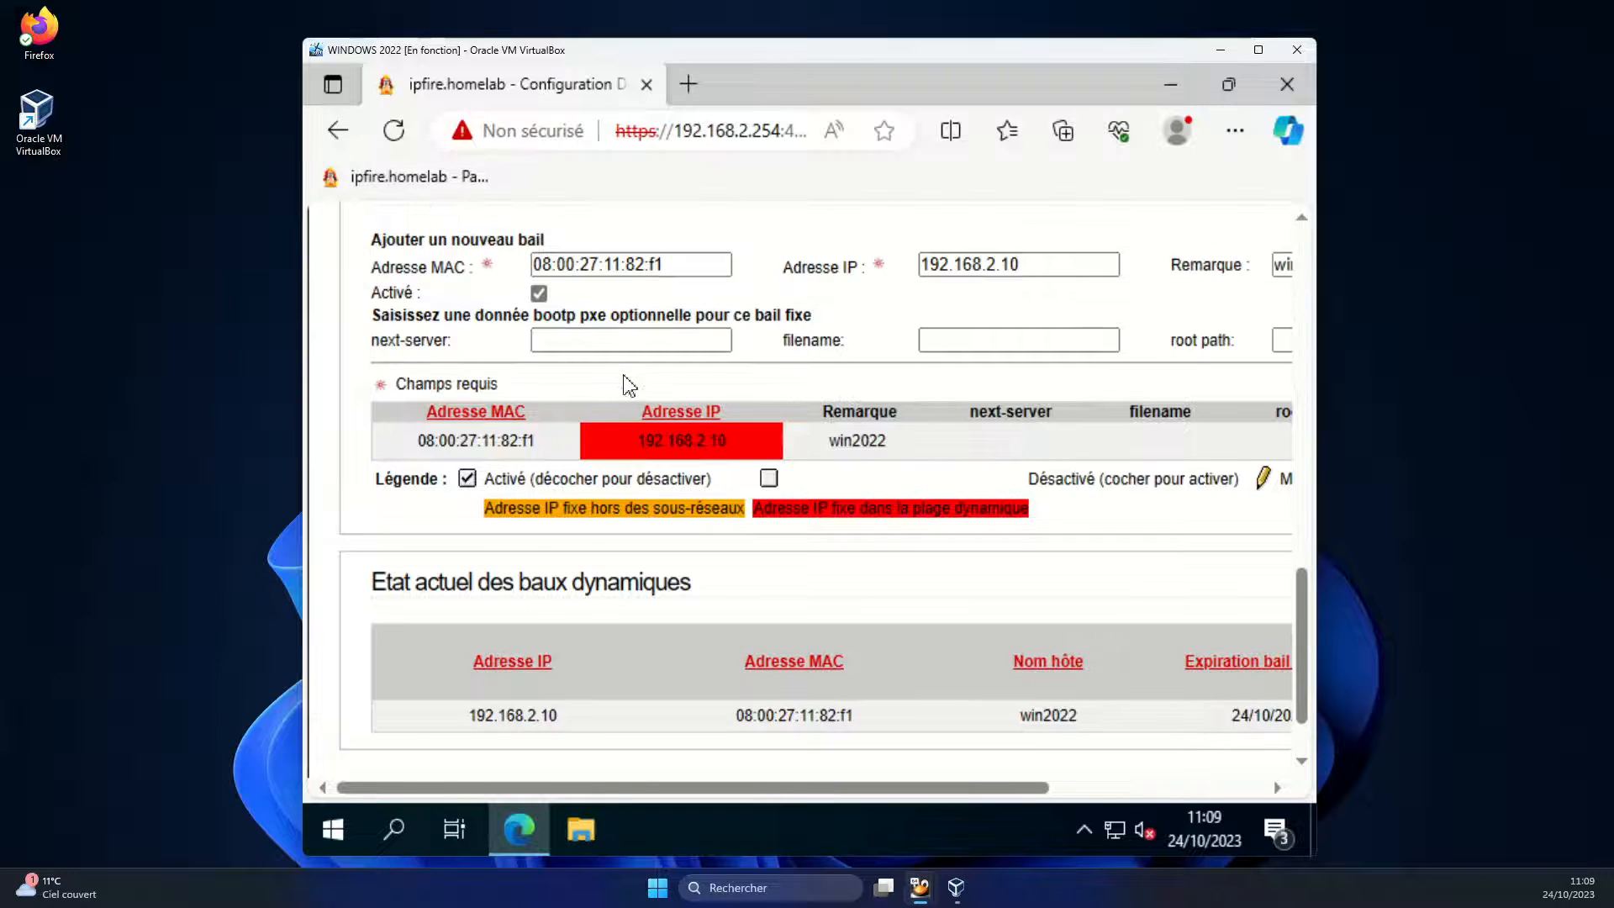
scroll(471, 298, "up", 1)
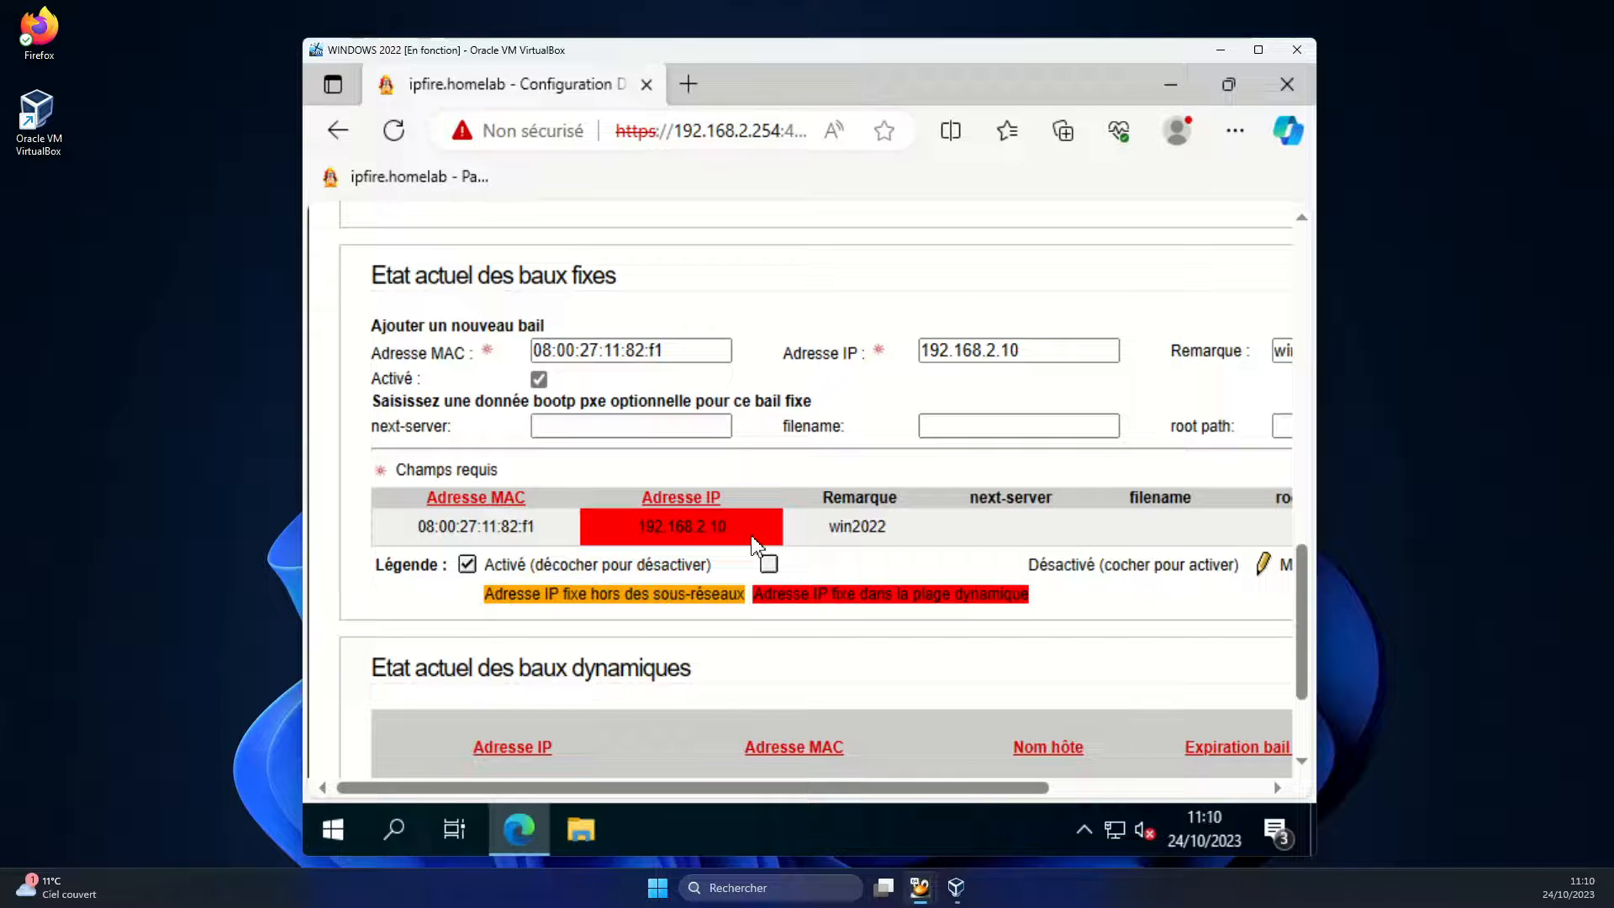
Delete win2022's fixed lease, leaving only its dynamic 192.168.2.10 lease listed
left_click(580, 829)
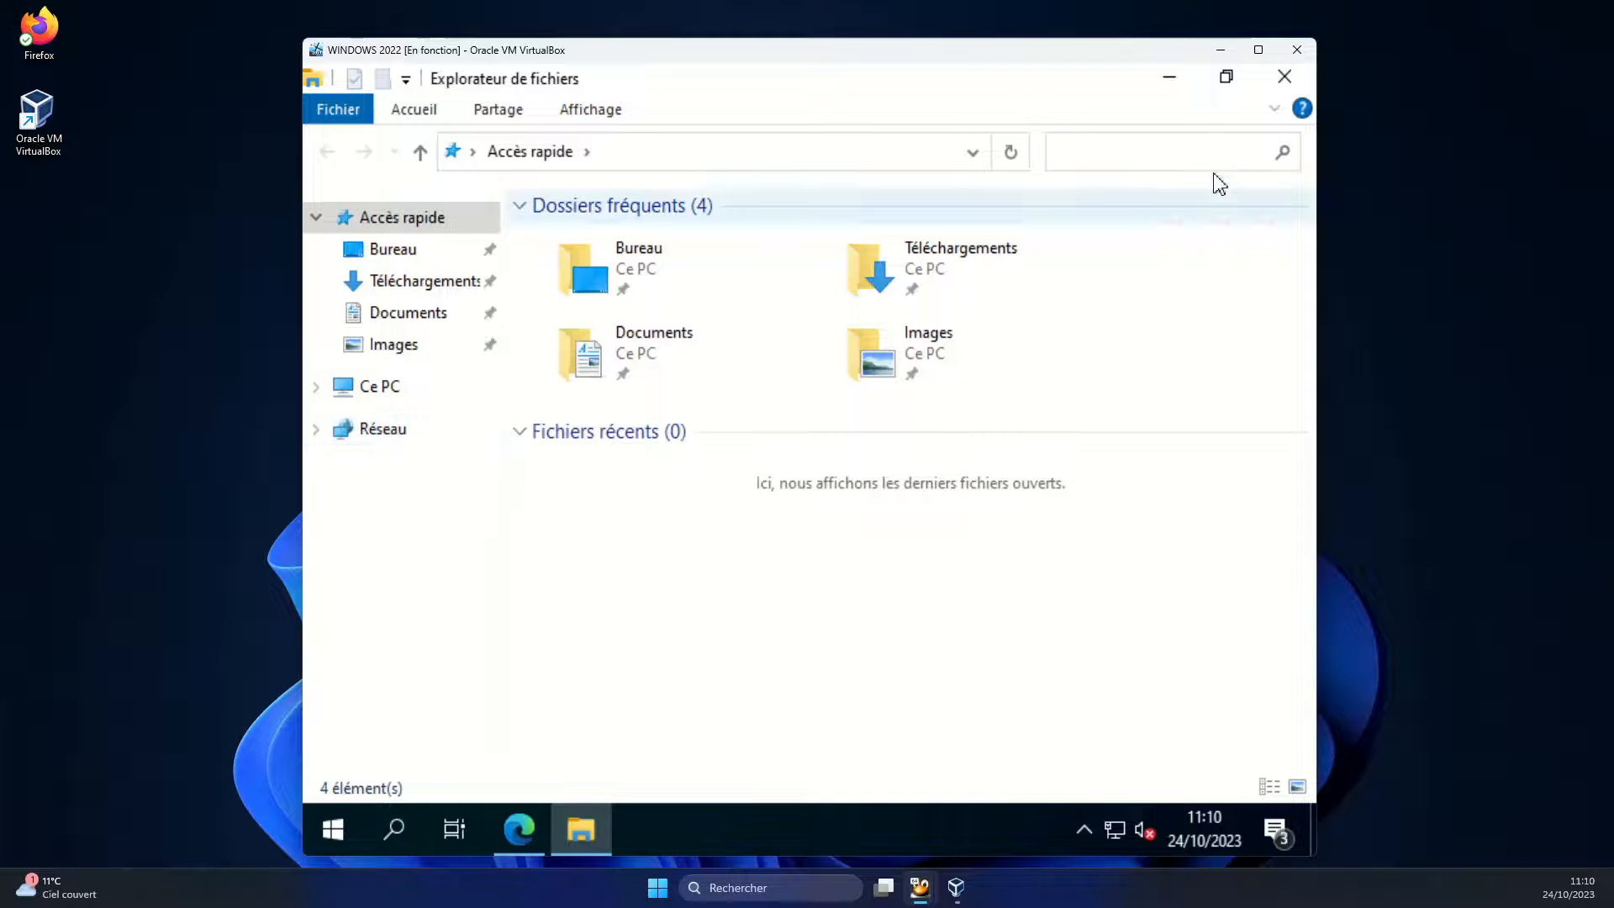
left_click(1286, 78)
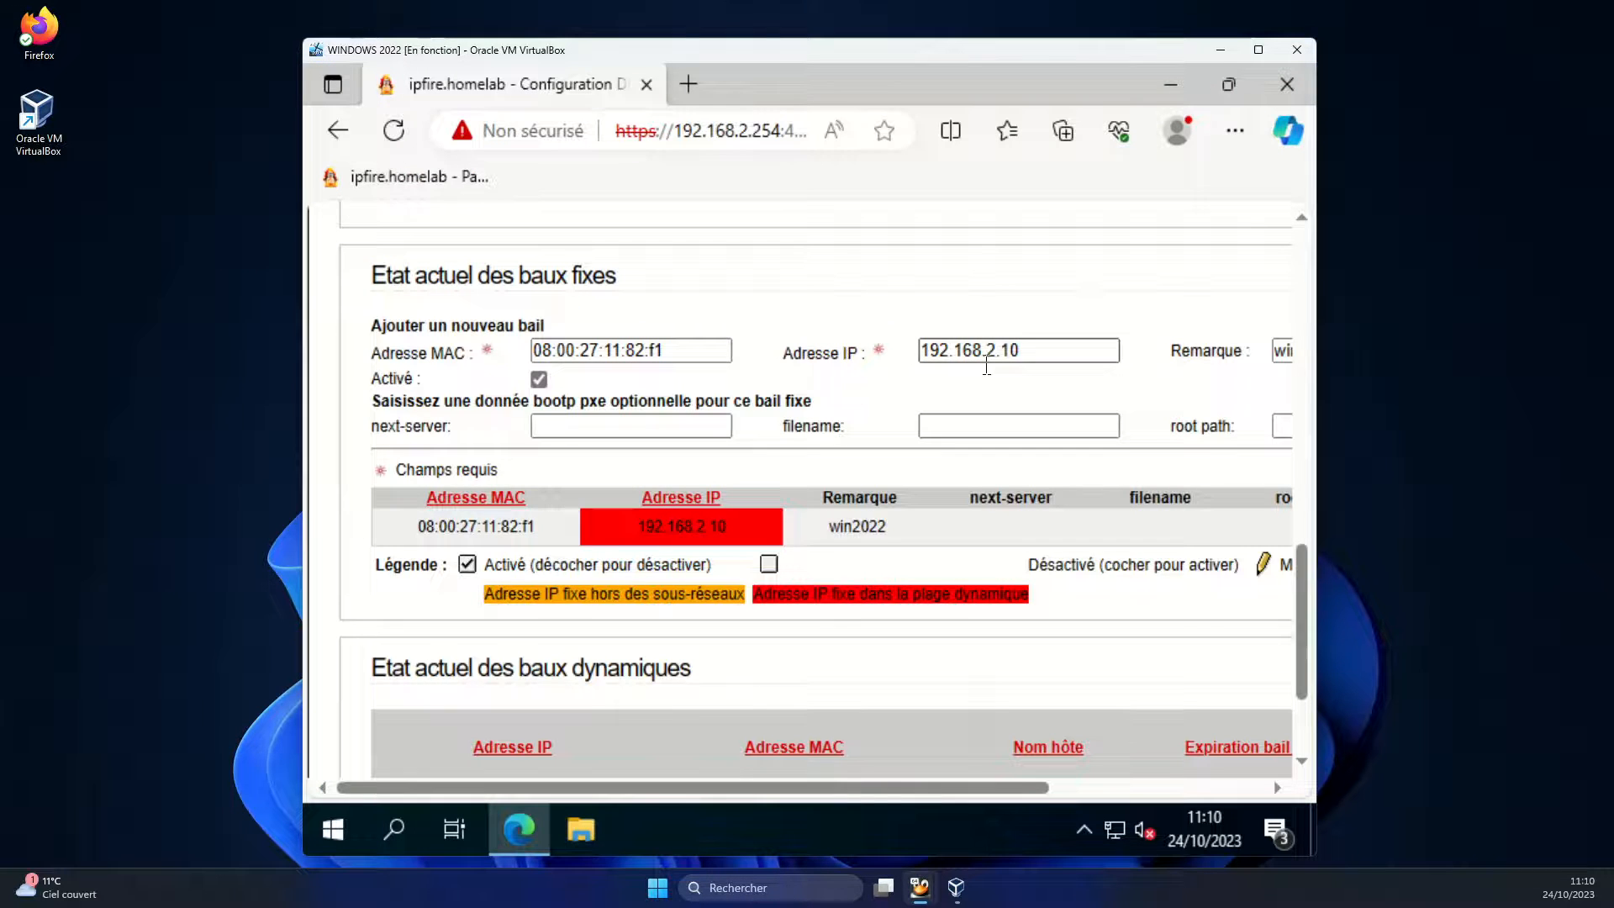
left_click_drag(748, 790, 992, 789)
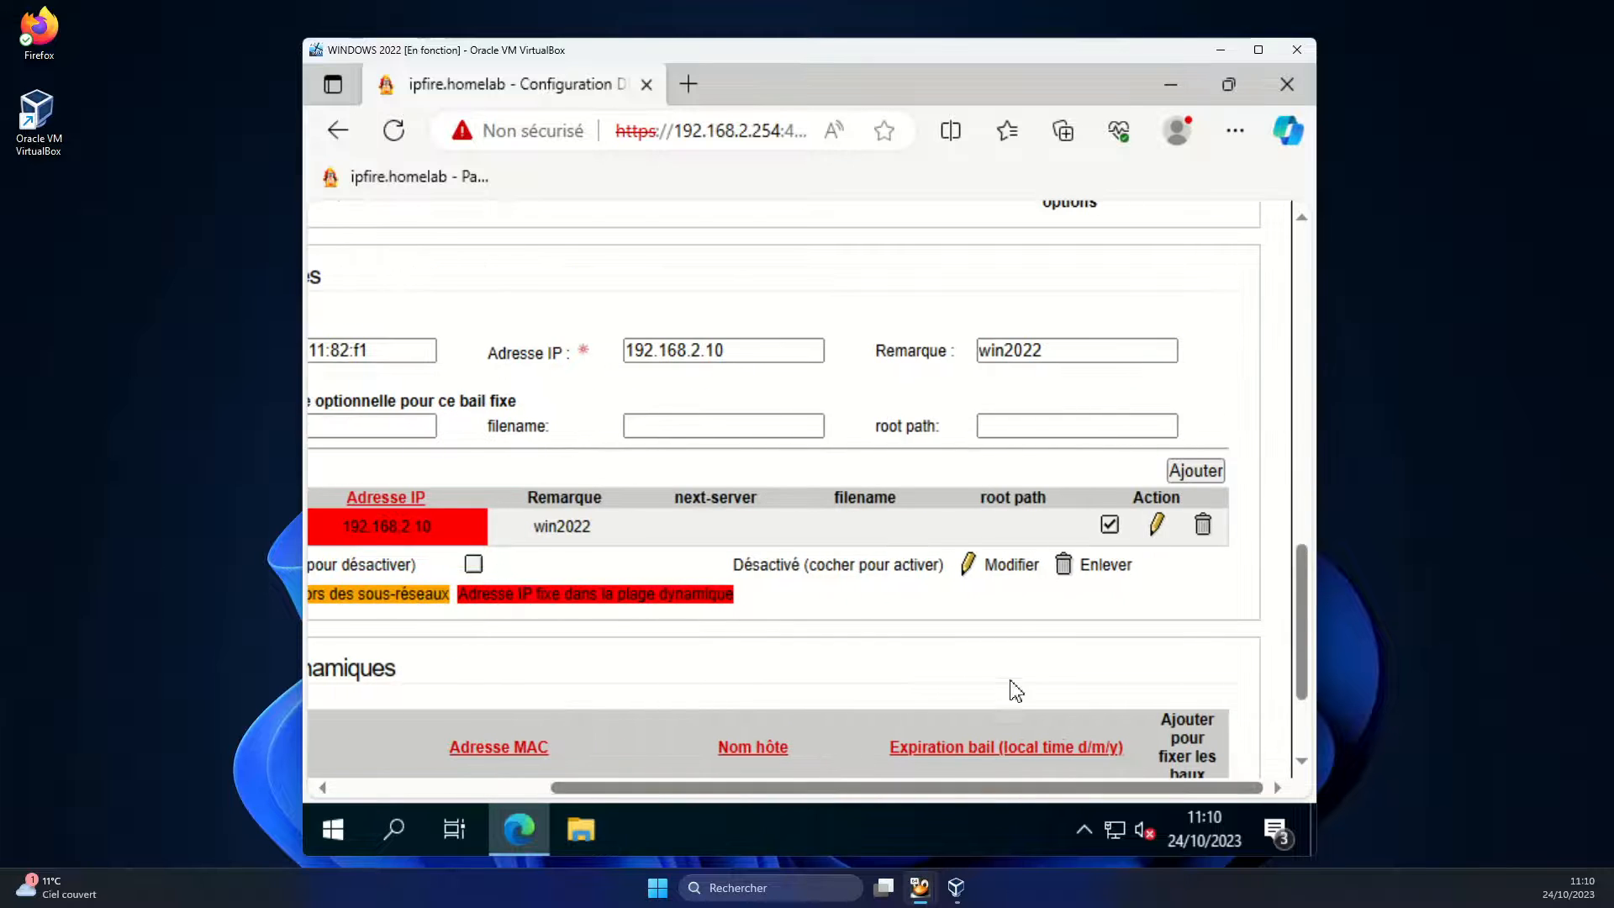
left_click(1205, 527)
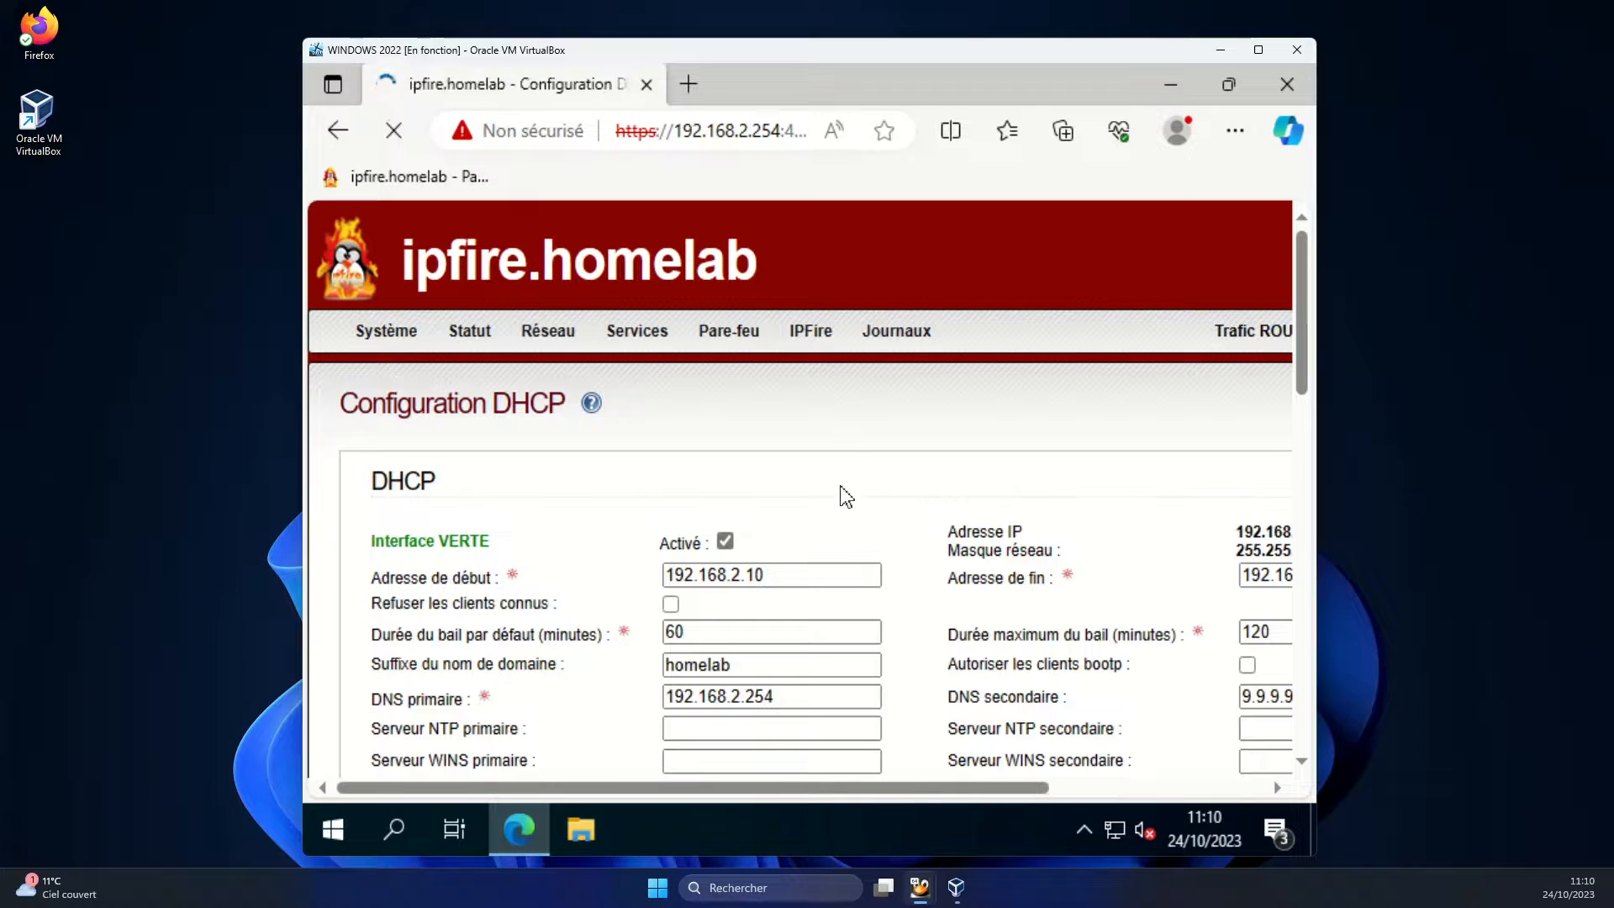
scroll(853, 466, "down", 5)
scroll(853, 466, "down", 10)
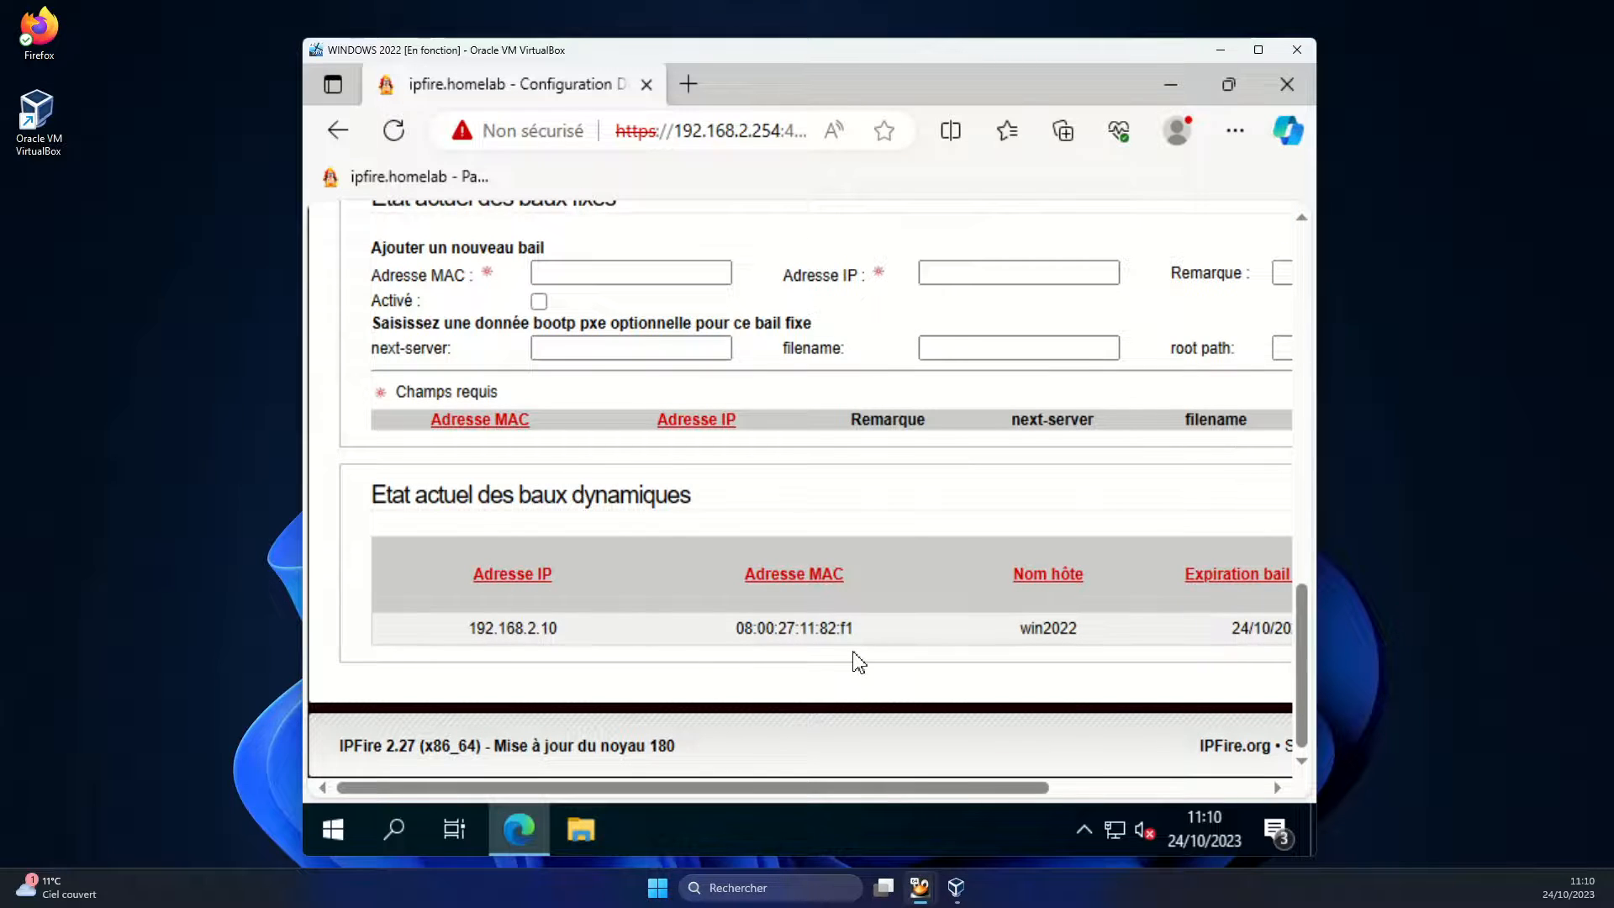
Open the Ethernet adapter's TCP/IPv4 properties via Réseau > Propriétés in File Explorer
left_click(1287, 84)
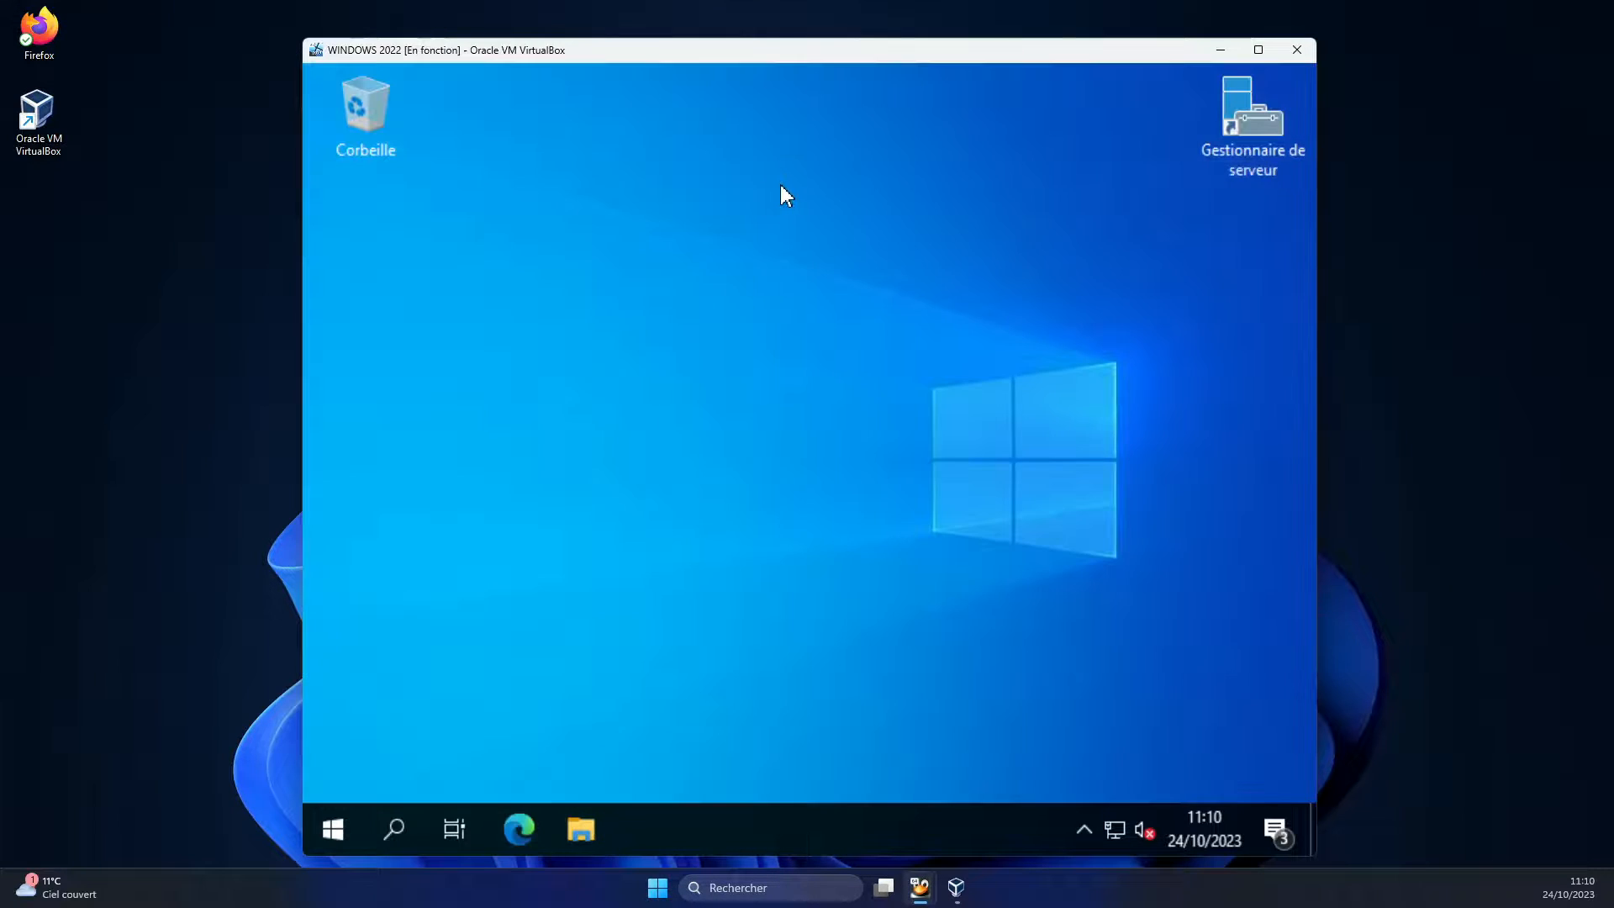
left_click(598, 825)
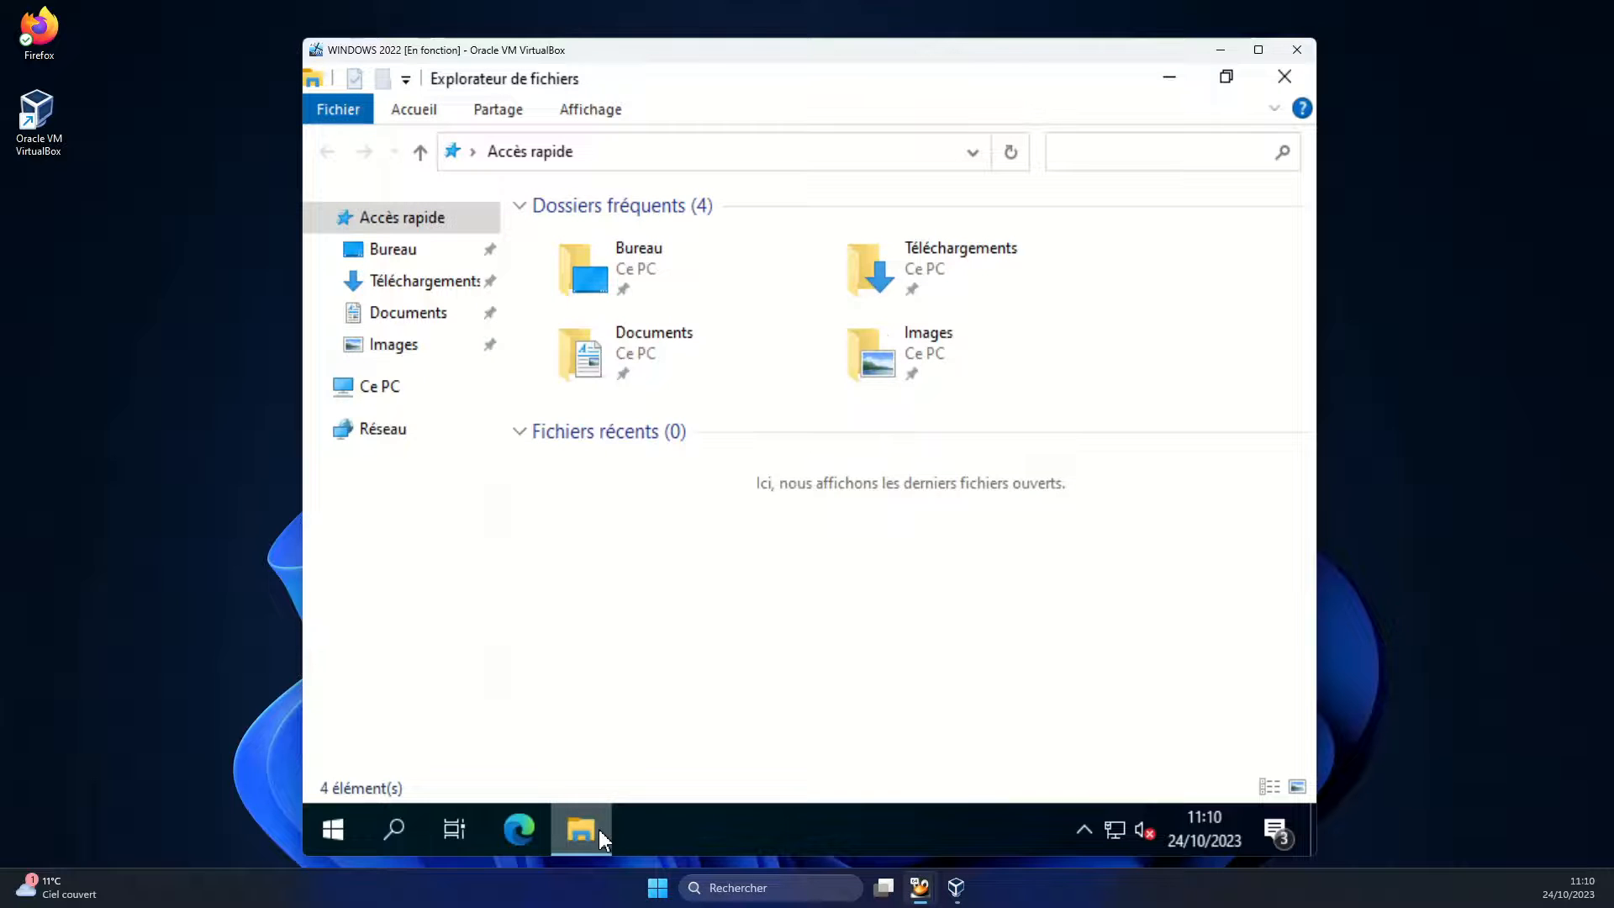
right_click(378, 448)
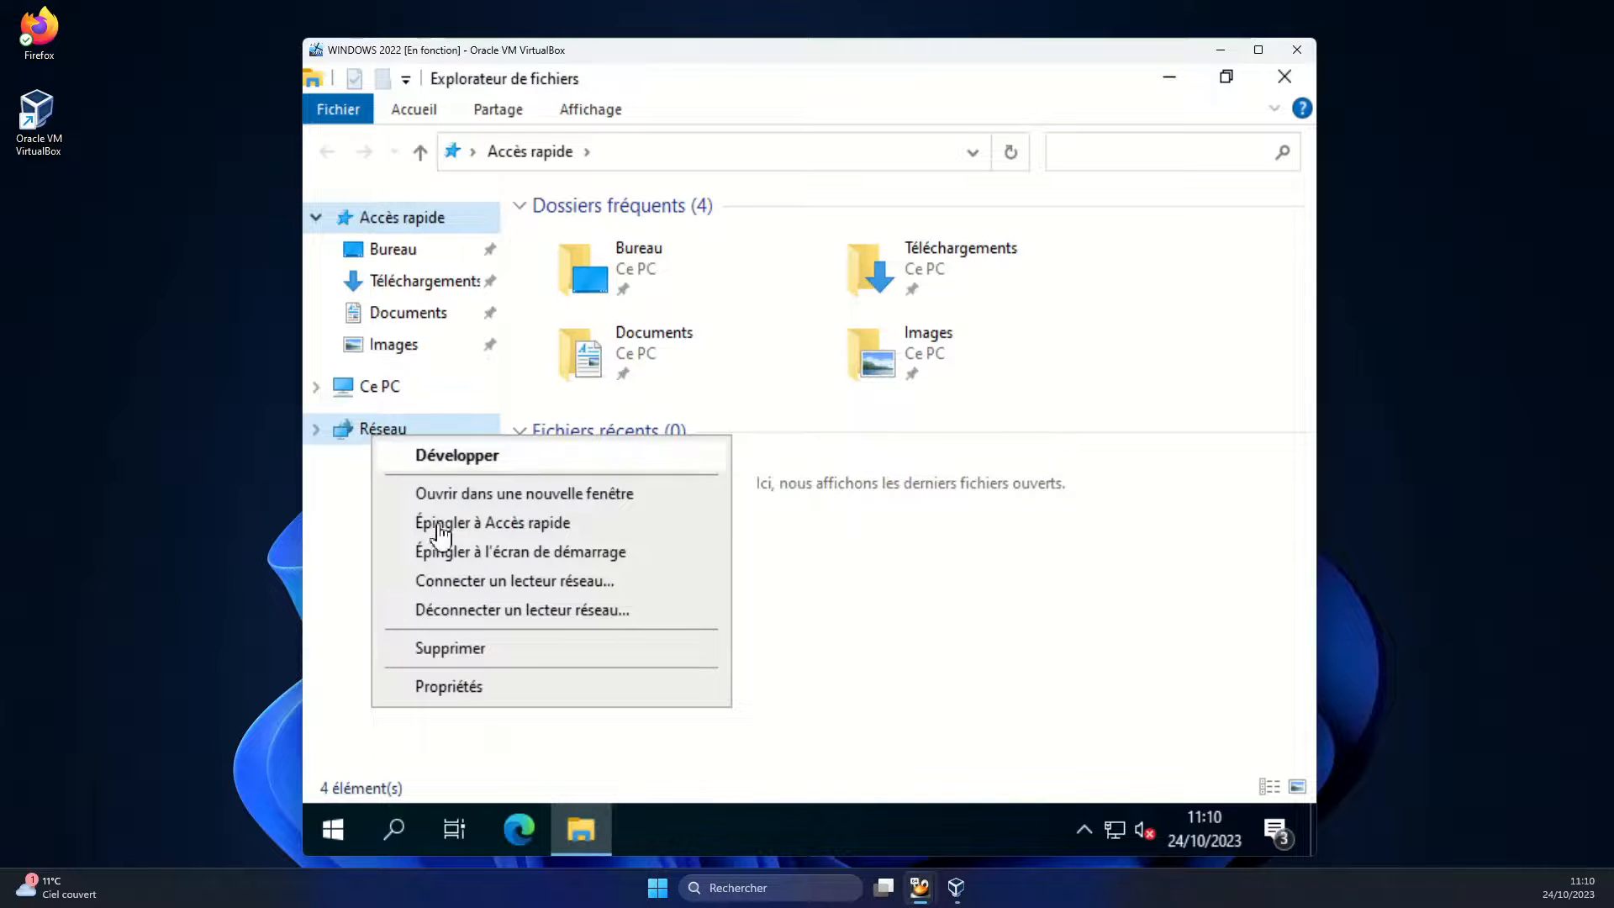
left_click(461, 691)
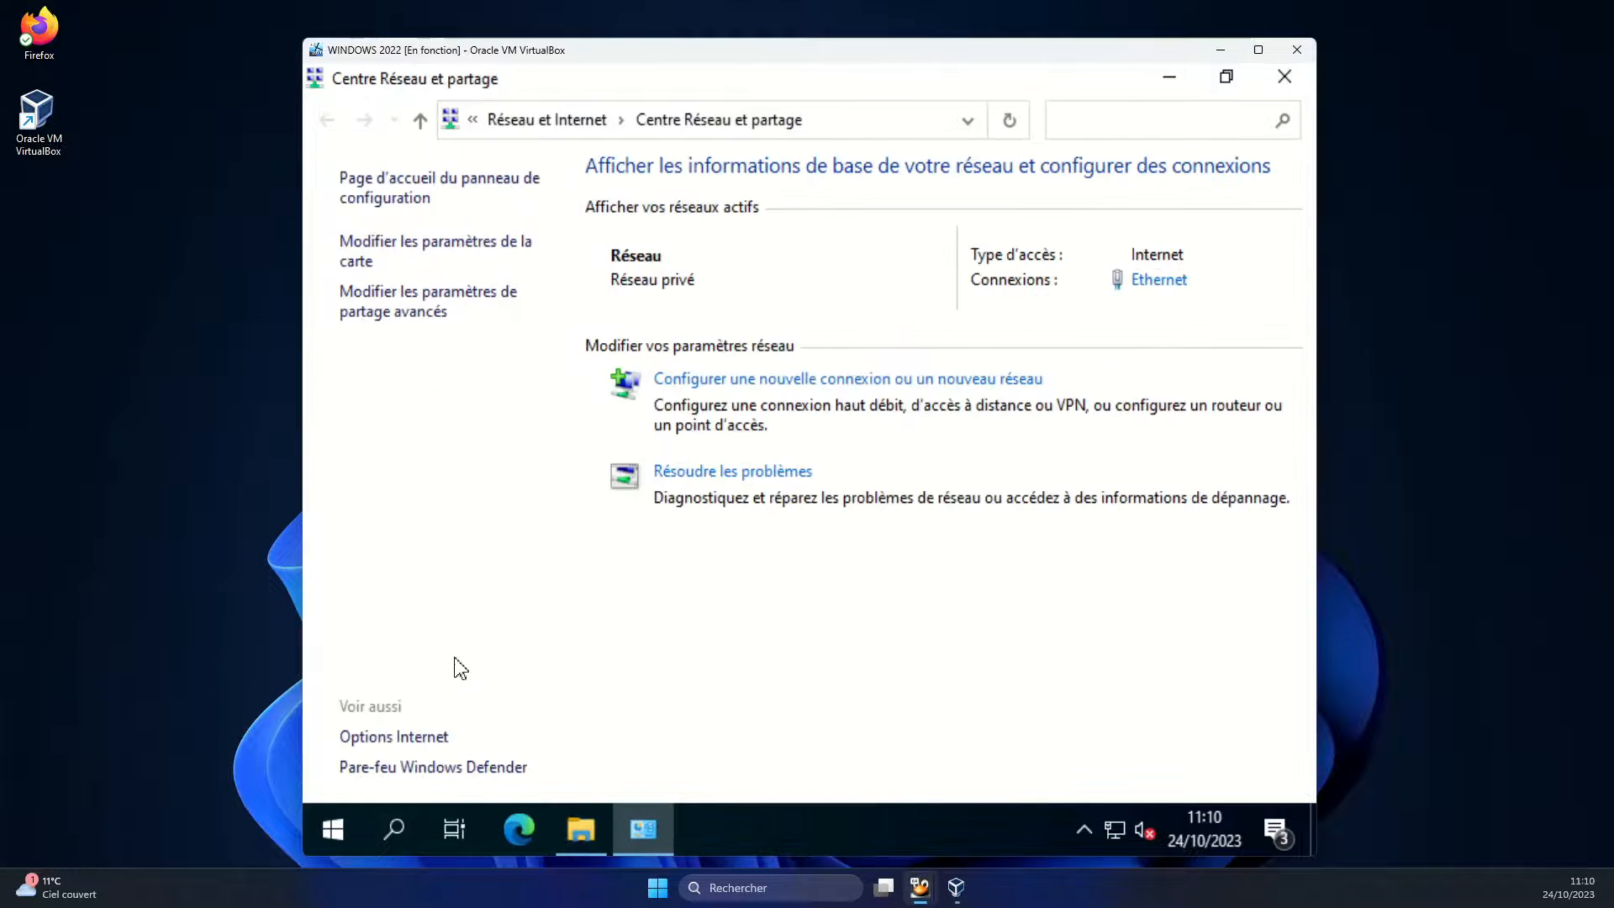
left_click(424, 264)
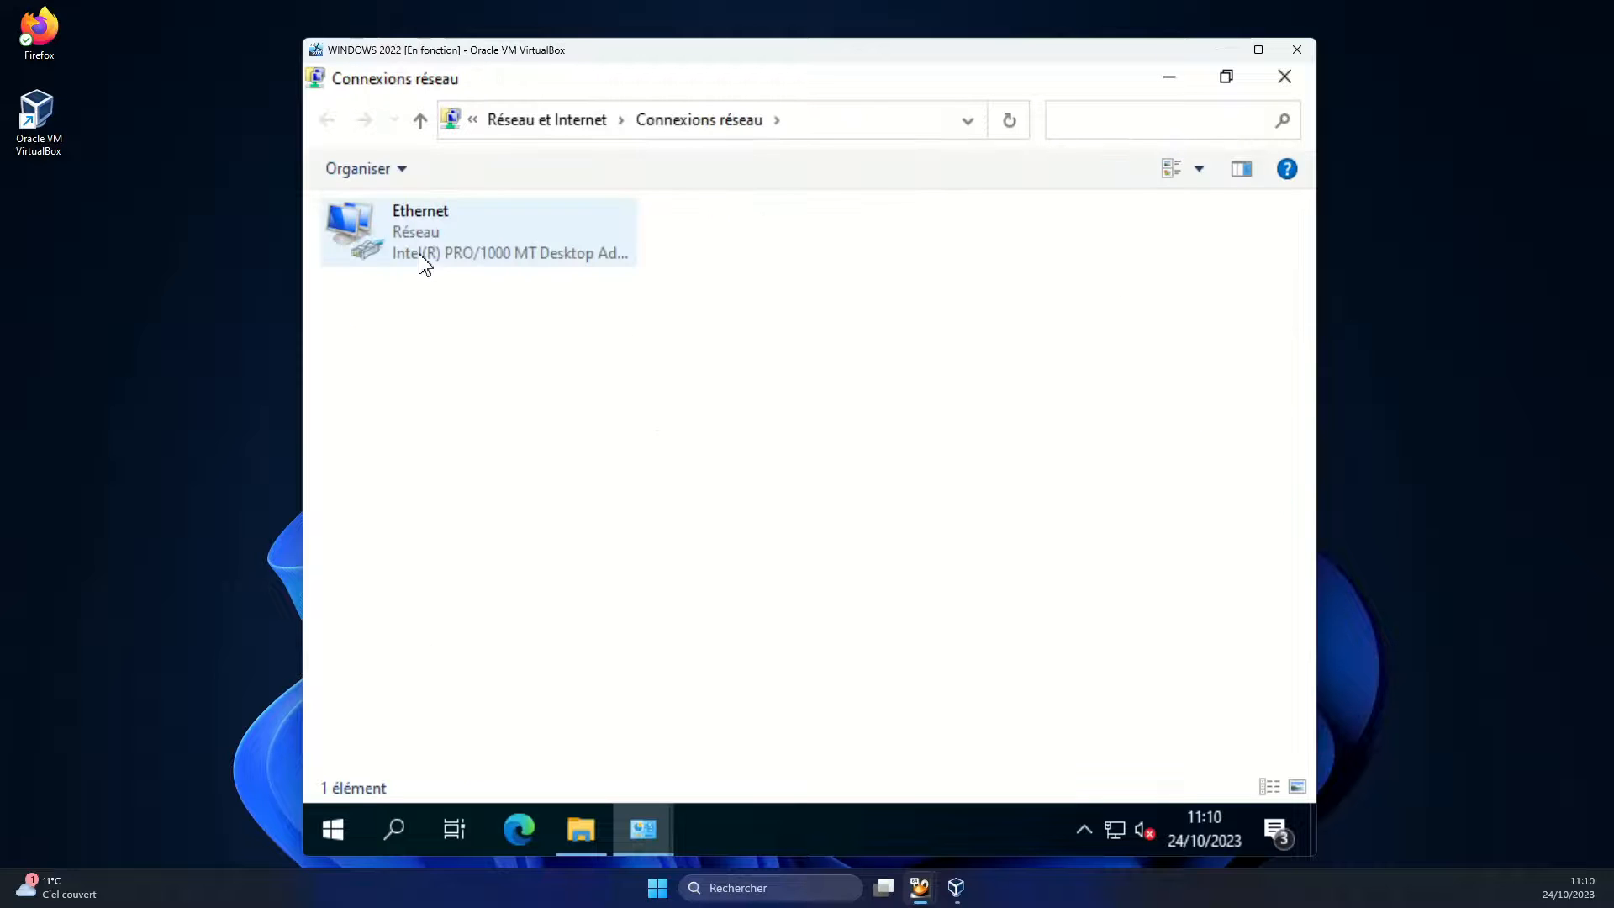
double_click(452, 252)
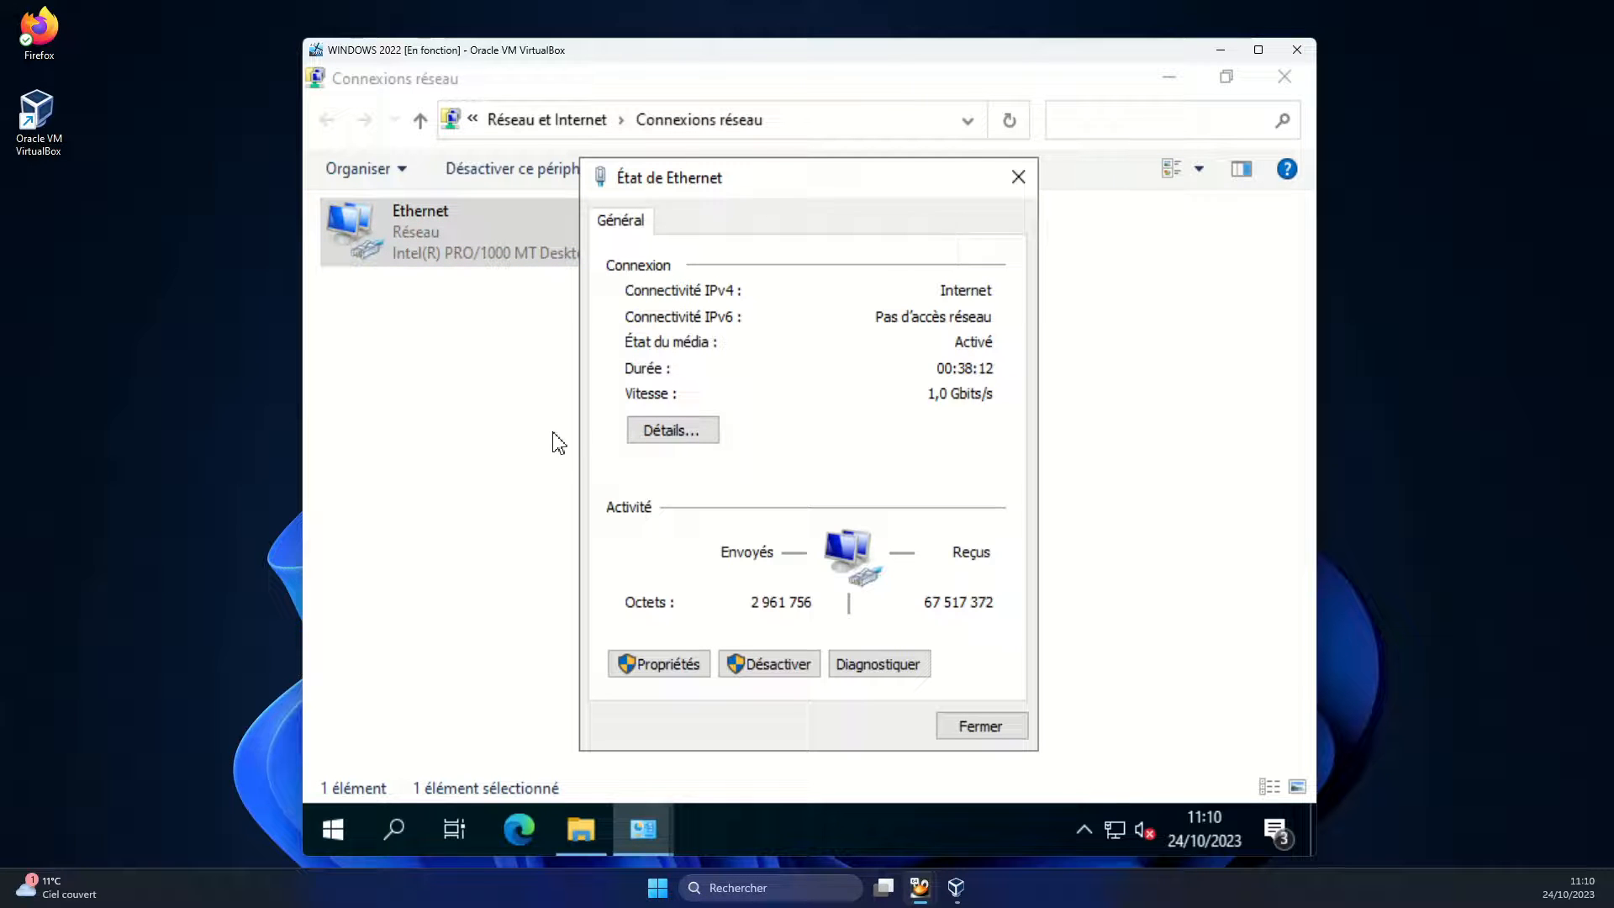
left_click(683, 672)
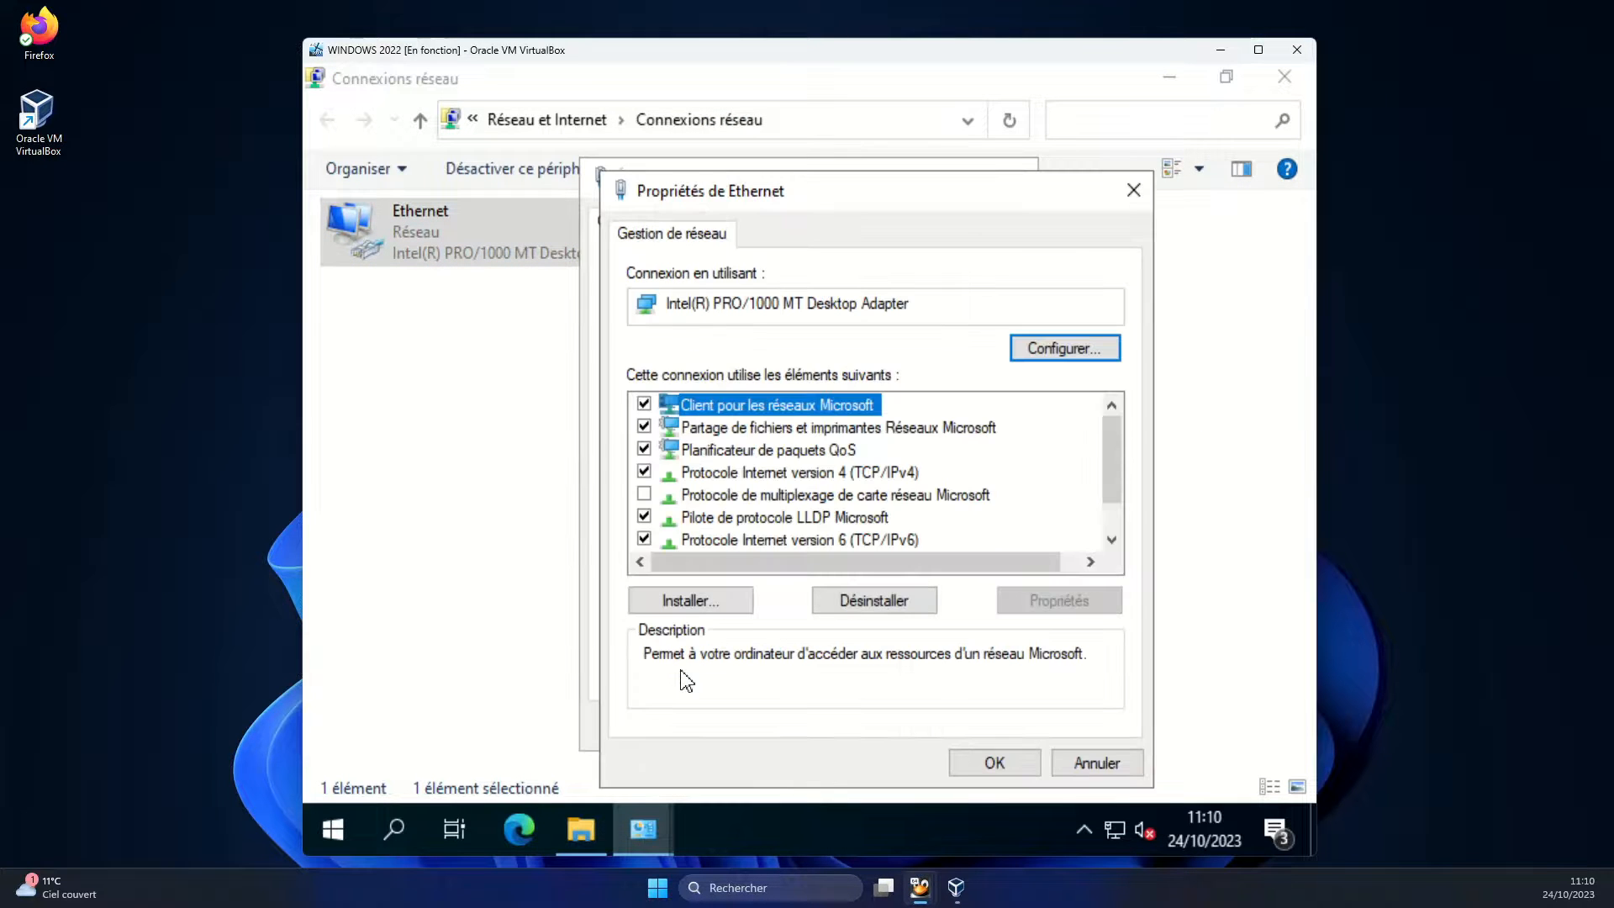
double_click(832, 476)
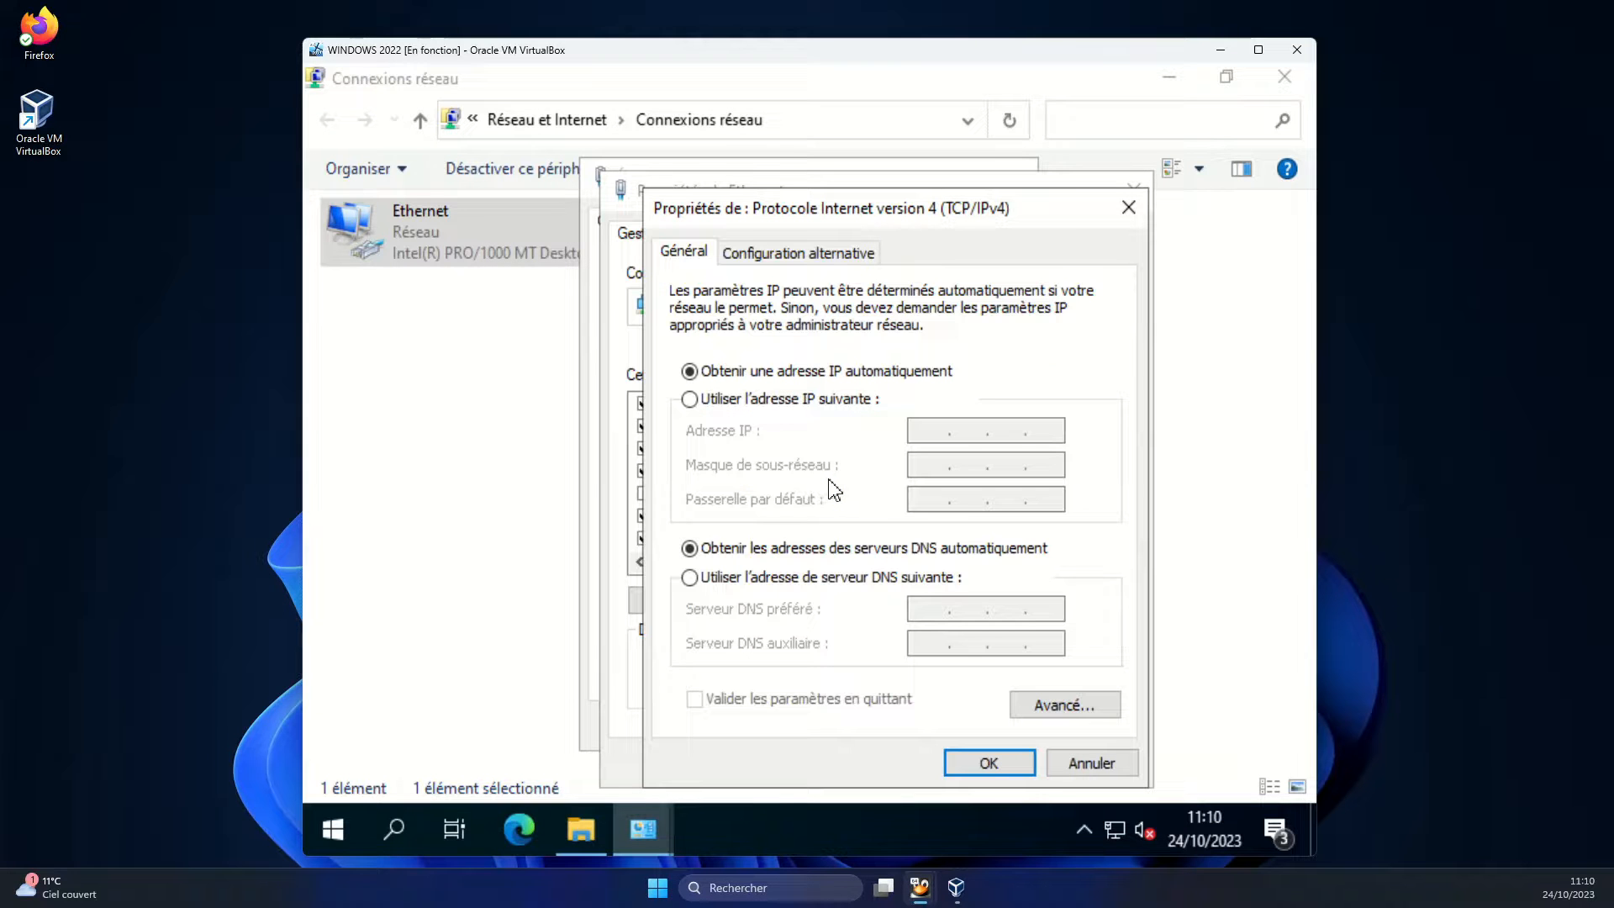
Set static IP 192.168.2.2, mask 255.255.255.0, gateway and DNS 192.168.2.254, alternate DNS 9.9.9.9
left_click(774, 402)
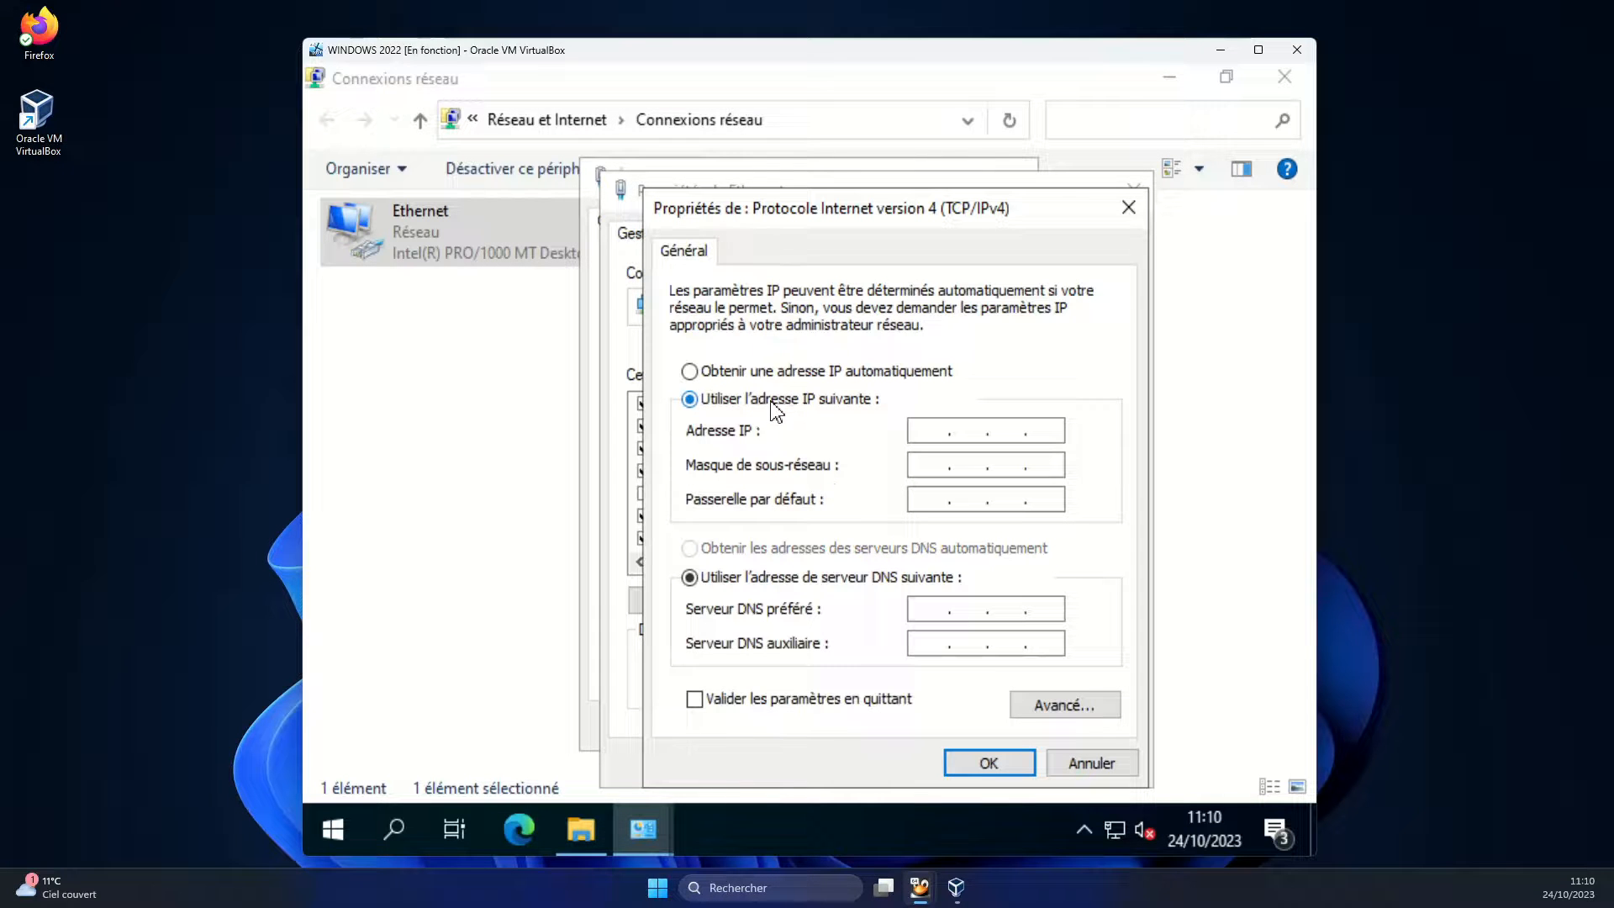
left_click(922, 433)
type("192 . 168 . 2 . 2")
key("Tab")
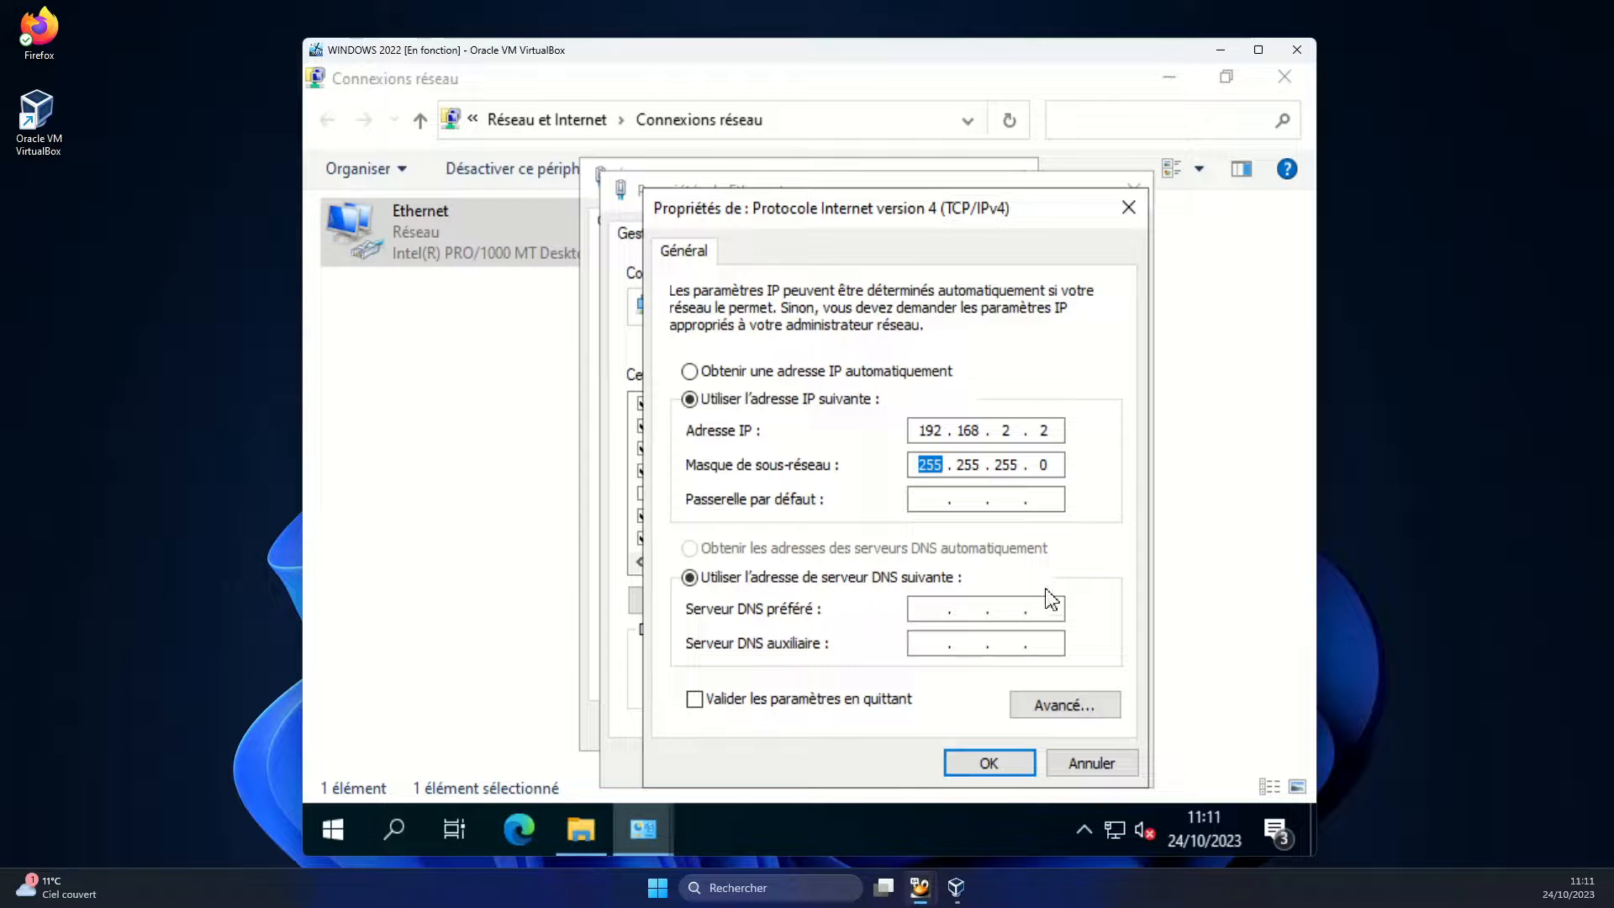
key("Tab")
type("192 . 168 . 2 . 254")
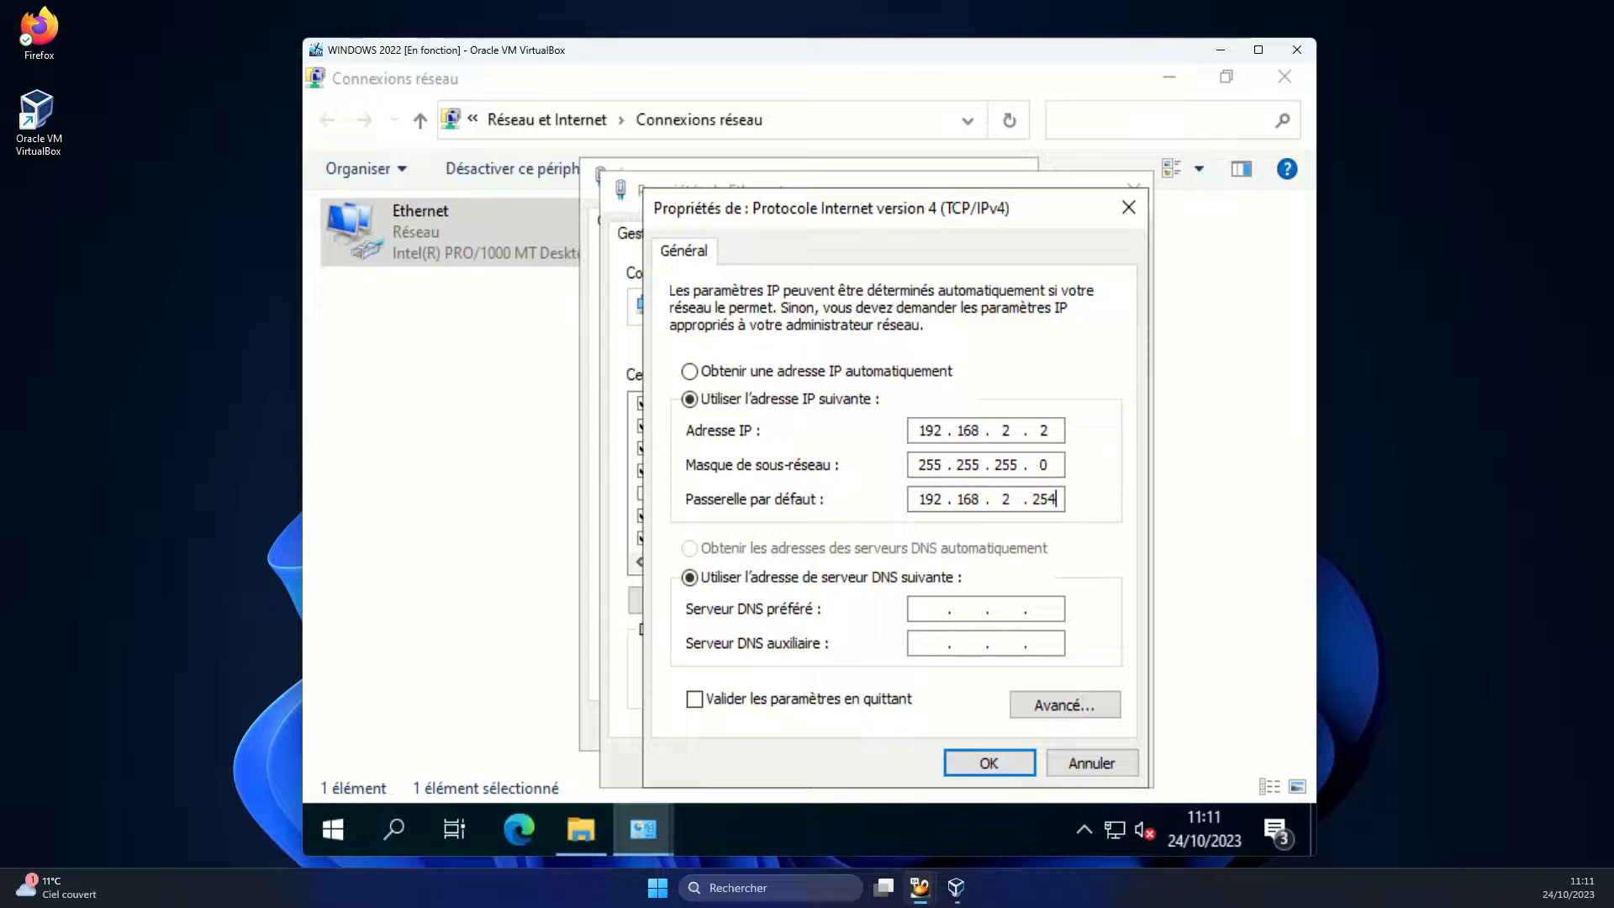
key("Tab")
key("Tab")
type("192 . 168 . 2 . 254")
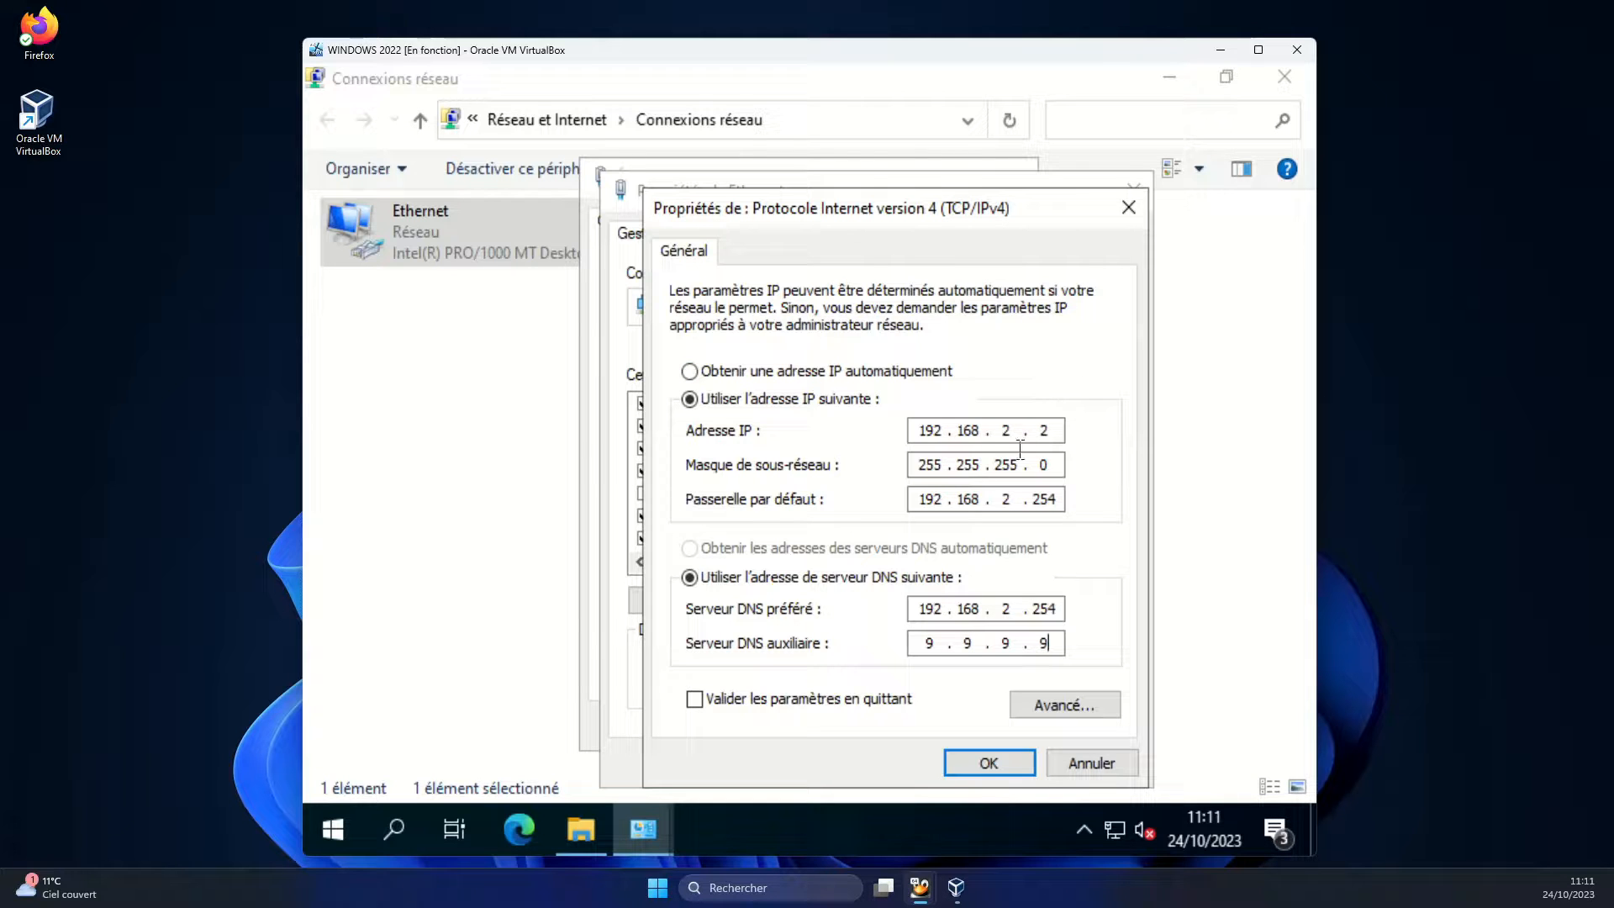
left_click(988, 782)
Close the Ethernet dialogs and open the ipfire.homelab bookmark in Edge
left_click(984, 765)
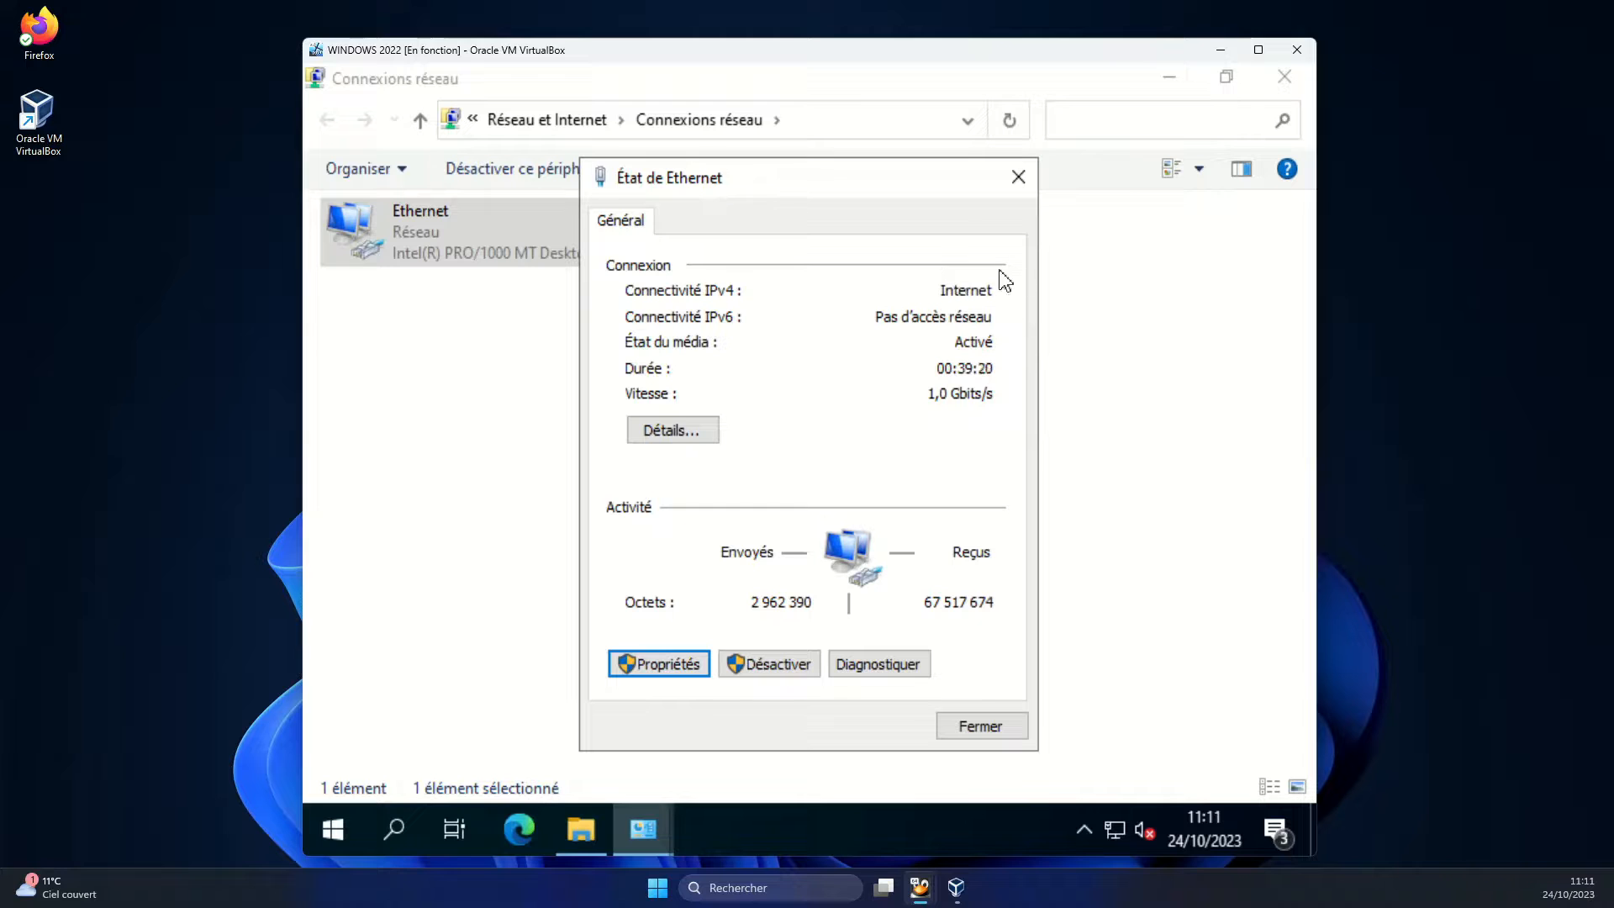
left_click(990, 730)
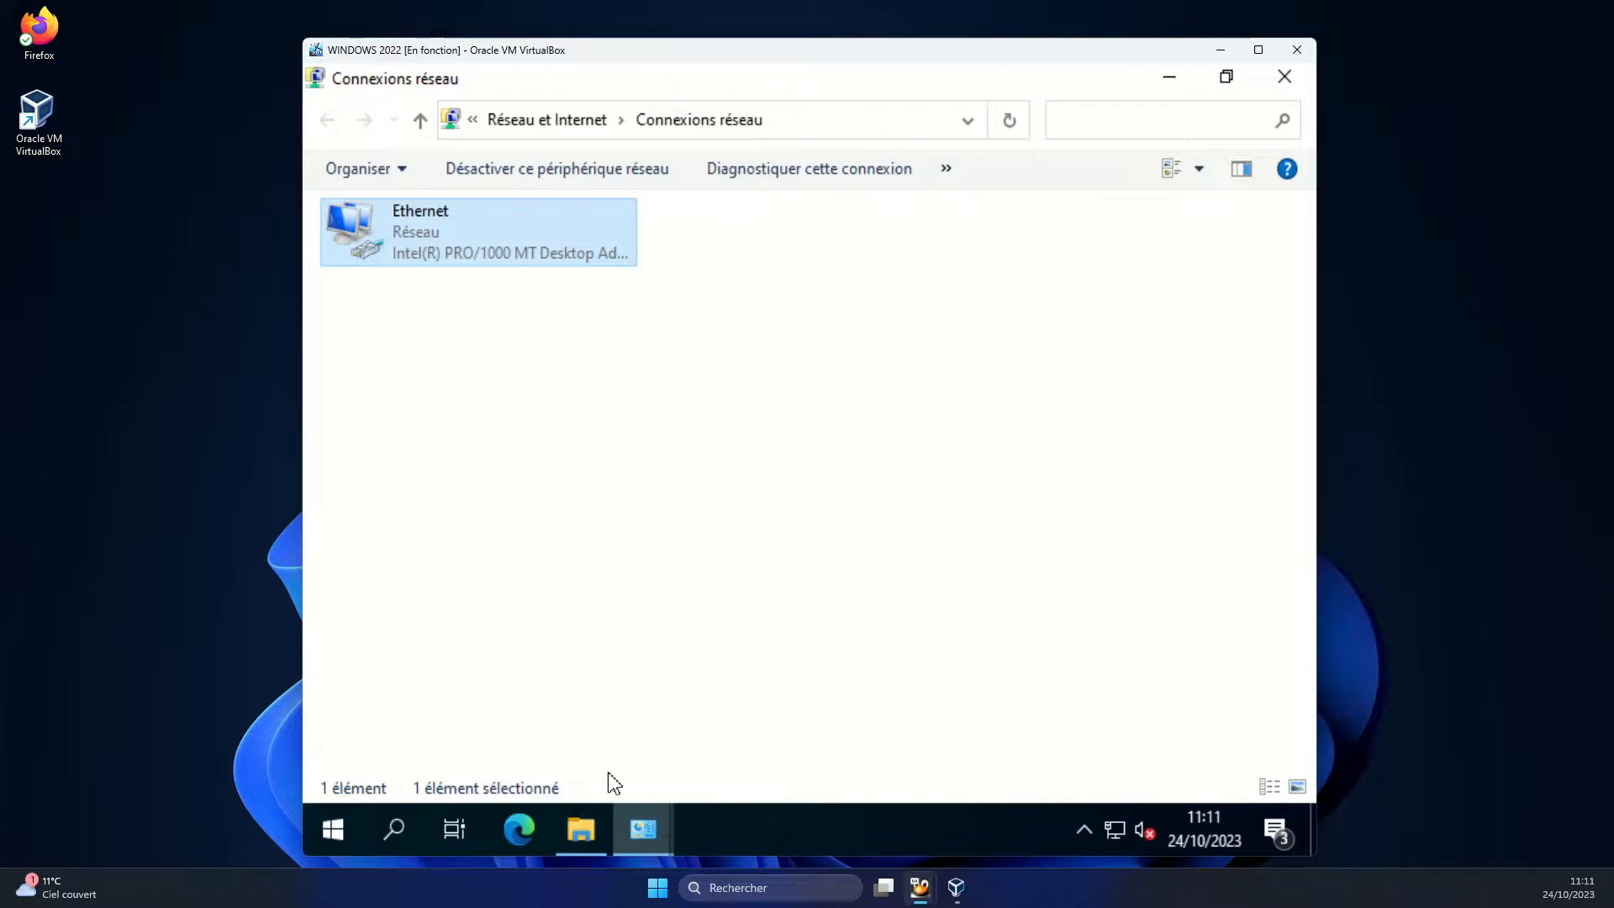
left_click(521, 828)
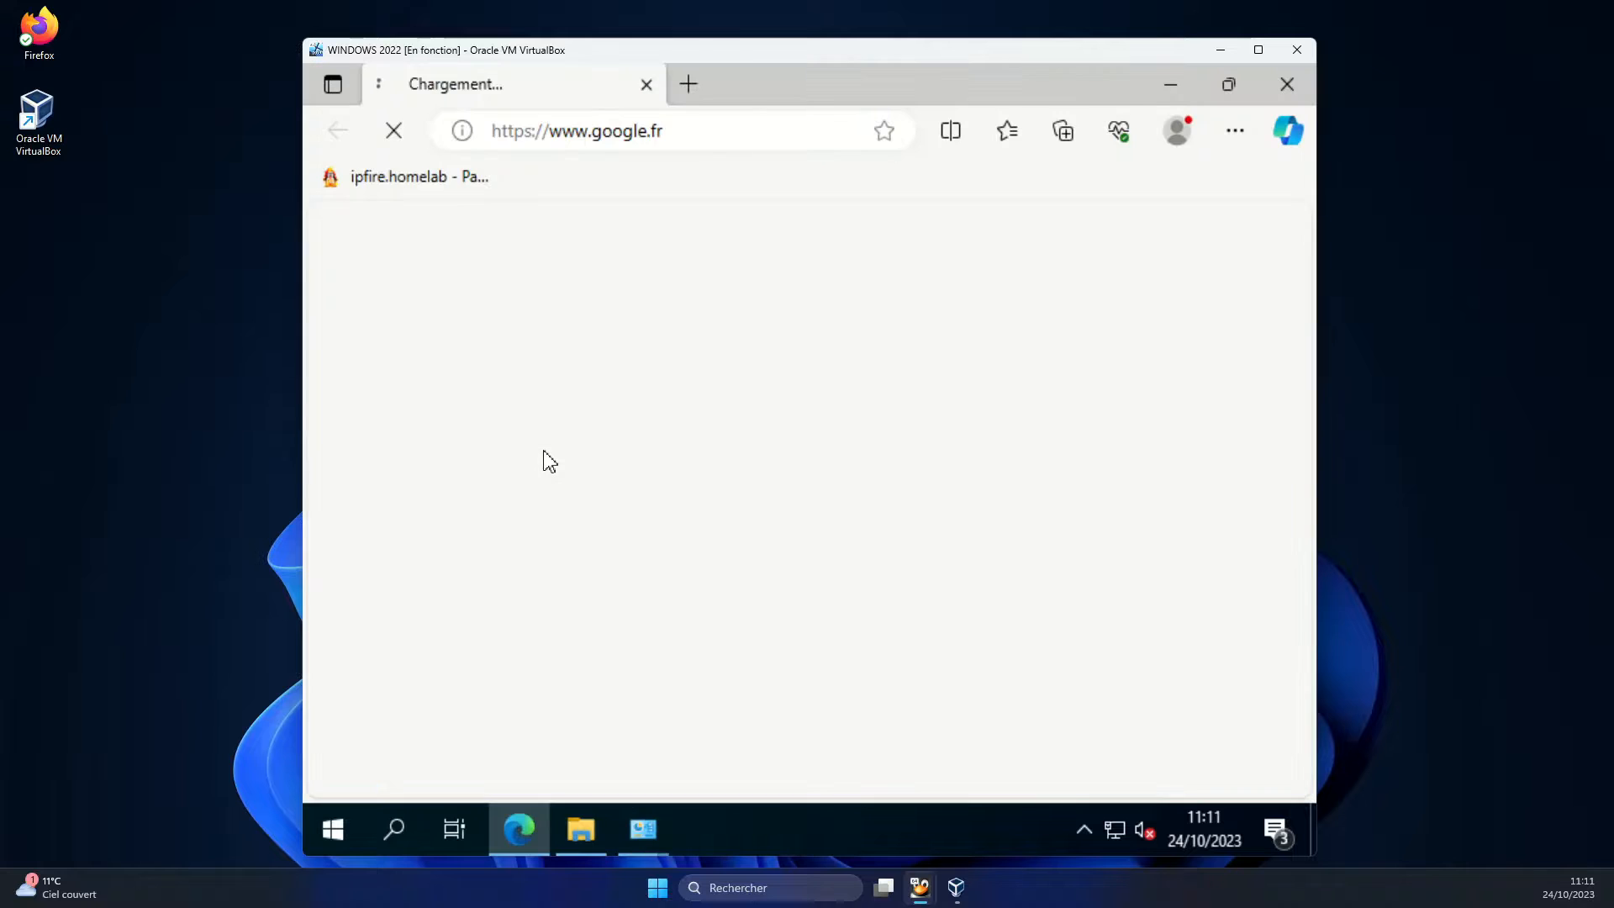
left_click(423, 187)
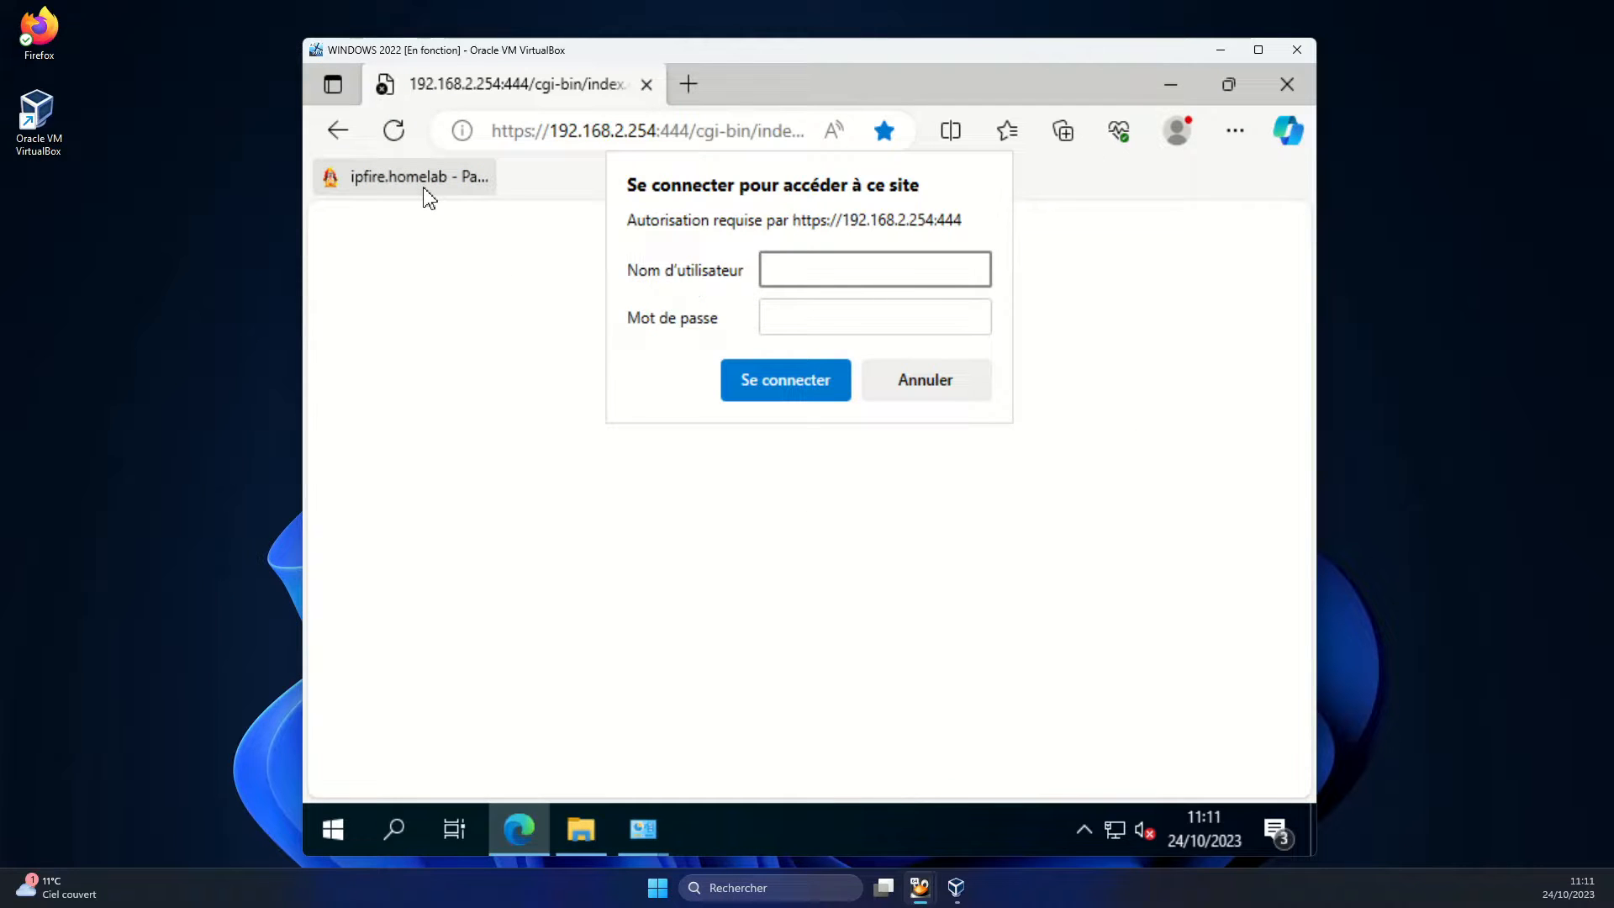
Sign in as administrator with the account password and open Réseau > Serveur DHCP
type("admin")
key("Tab")
type("••••••")
key("Return")
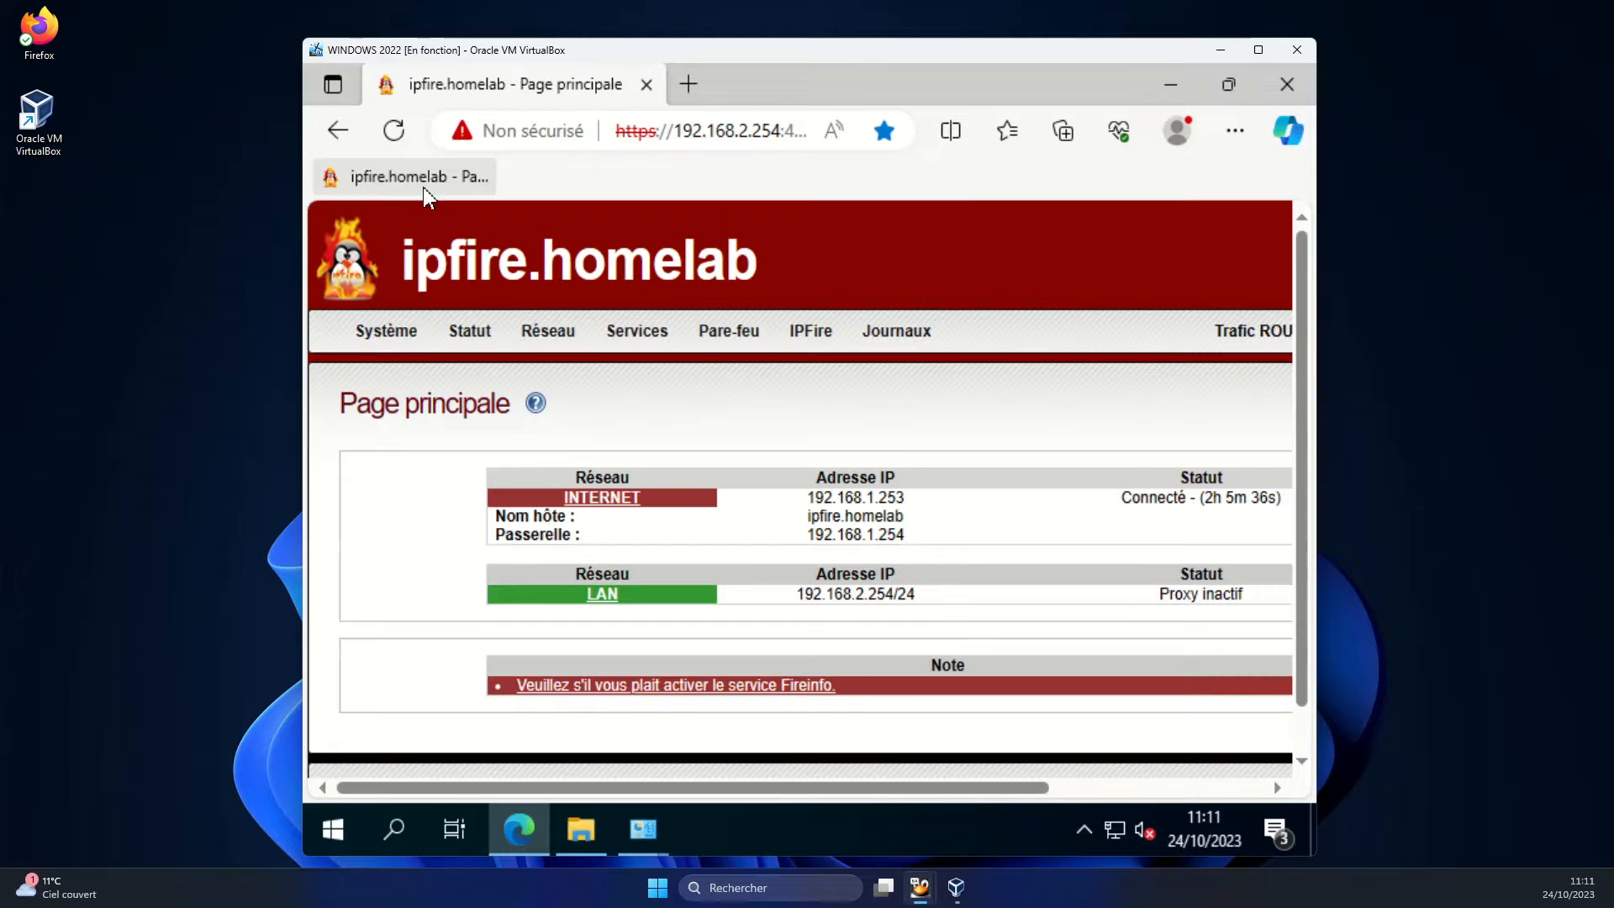
mouse_move(577, 341)
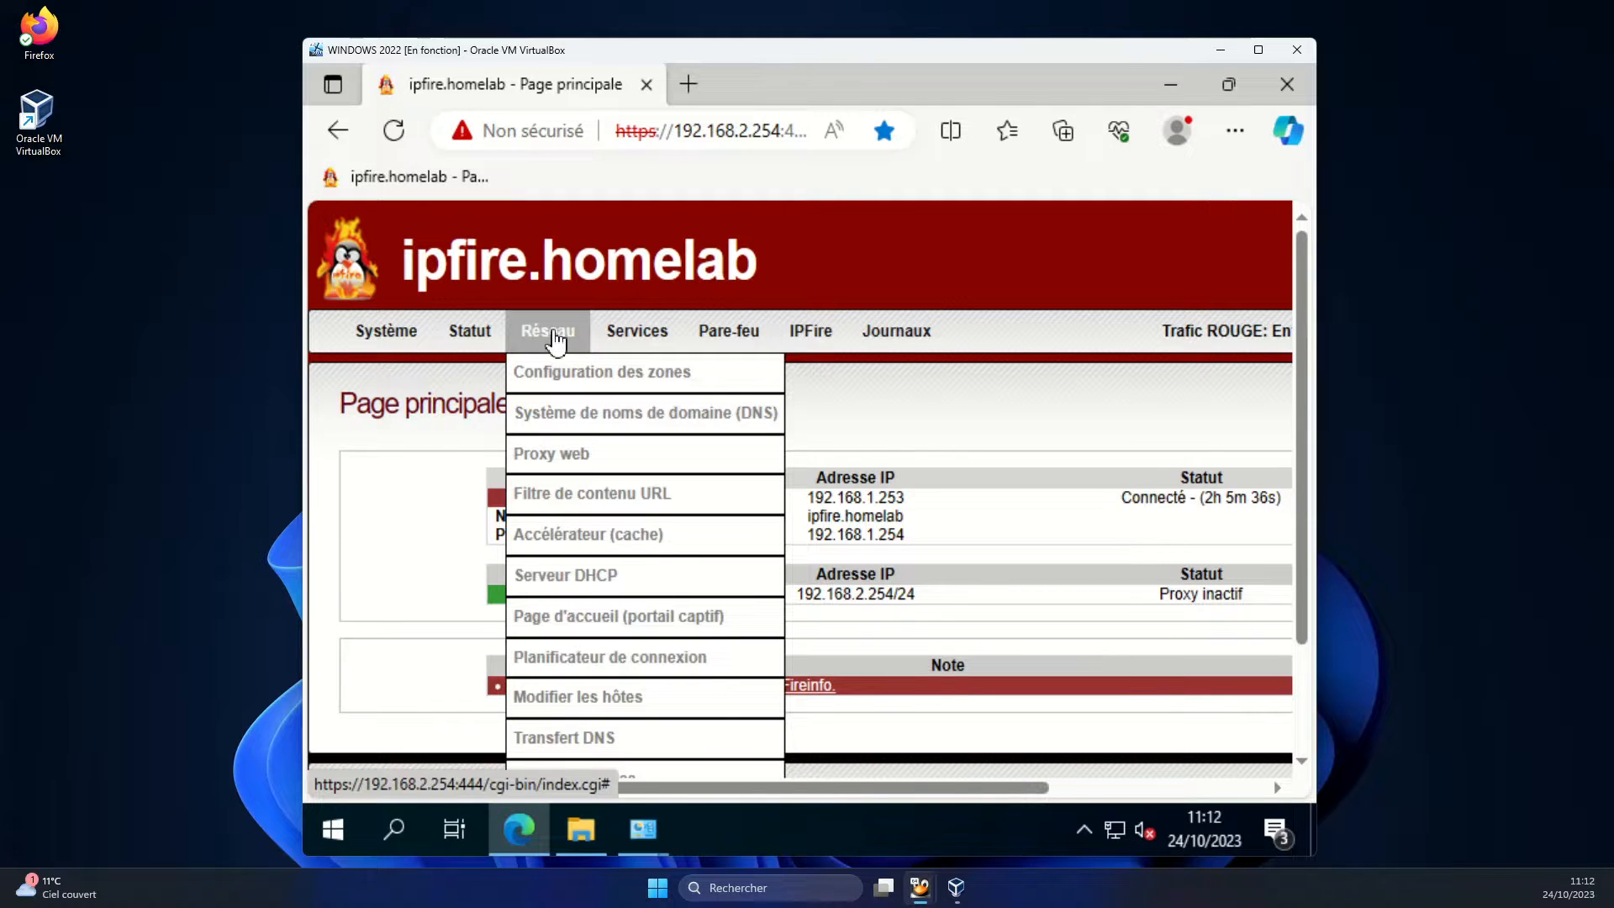
left_click(614, 588)
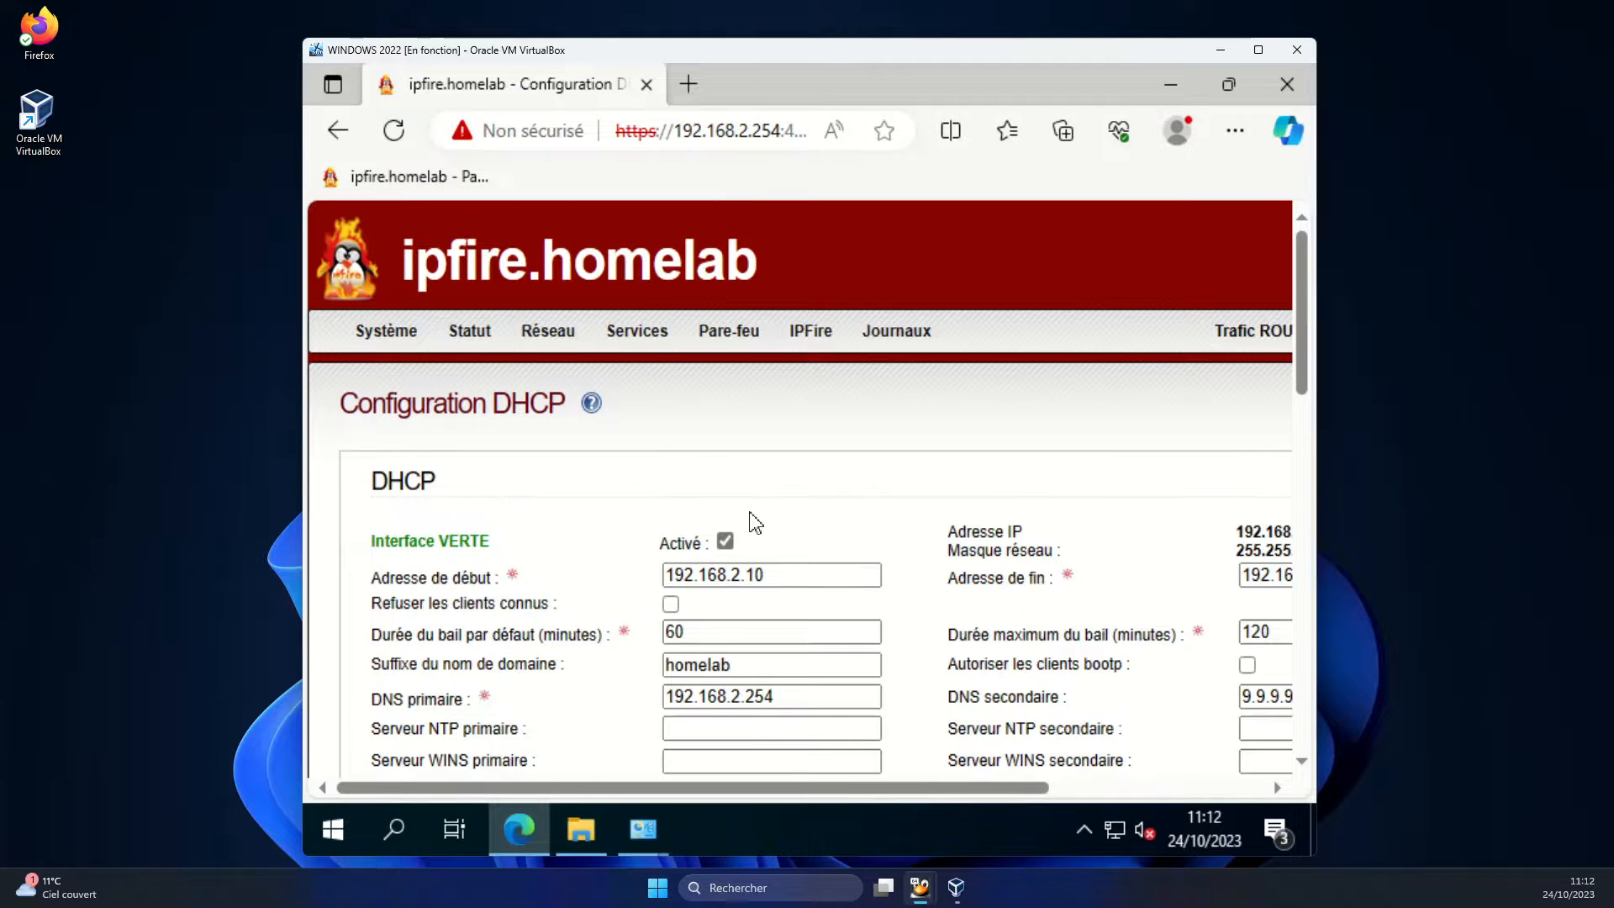
Check the dynamic leases table shows win2022's 192.168.2.10 lease struck through
scroll(773, 499, "down", 2)
scroll(773, 499, "down", 12)
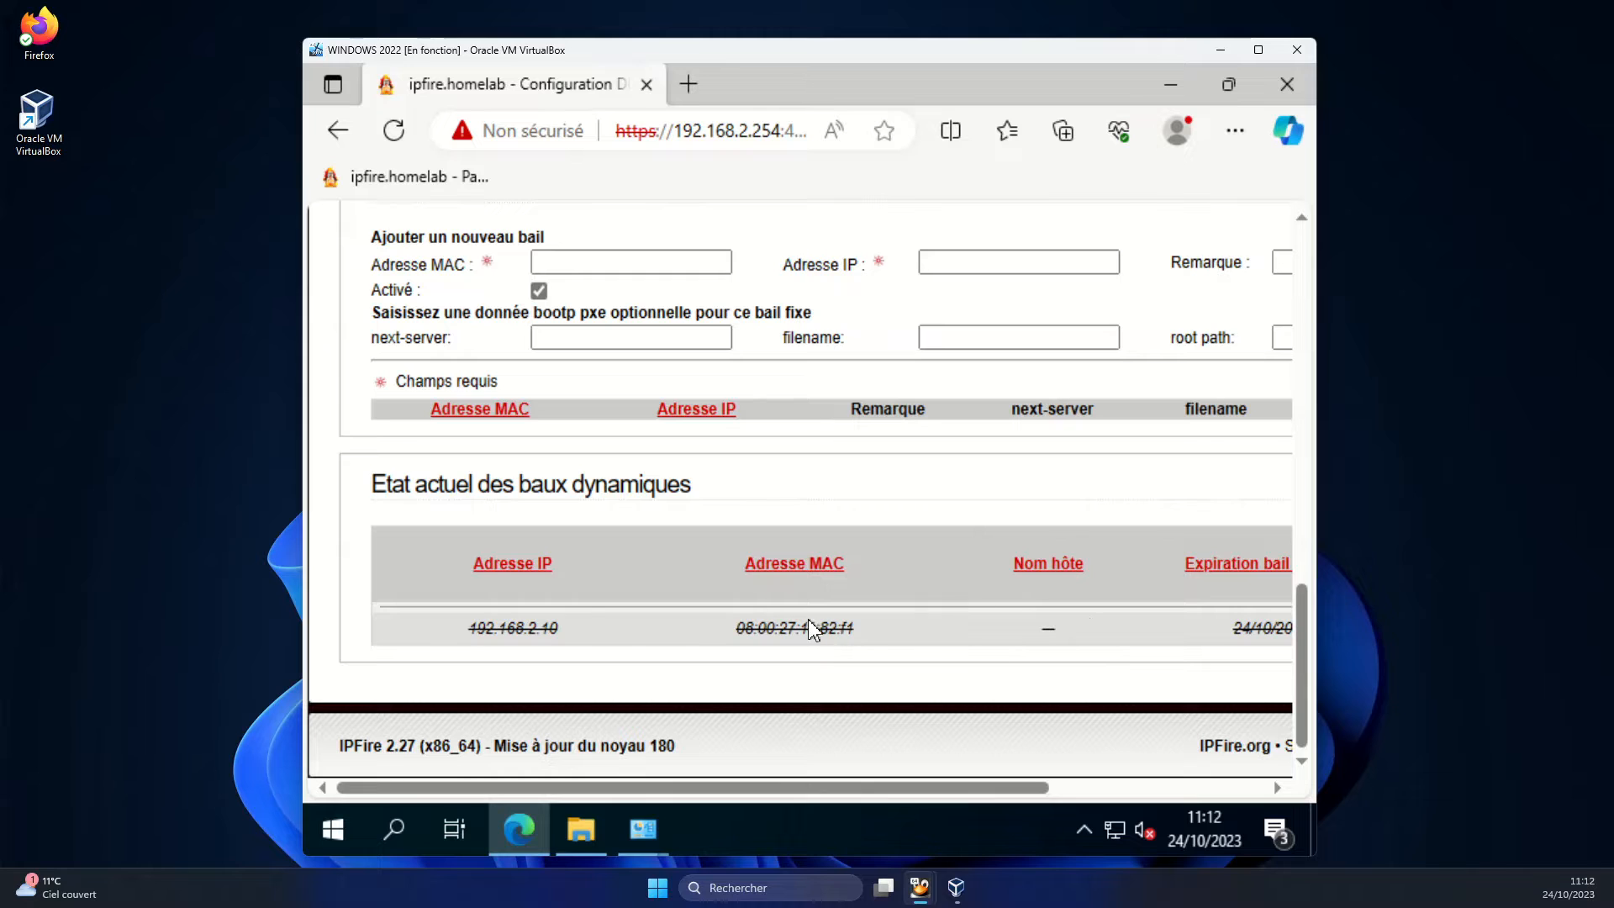
left_click_drag(866, 645, 738, 649)
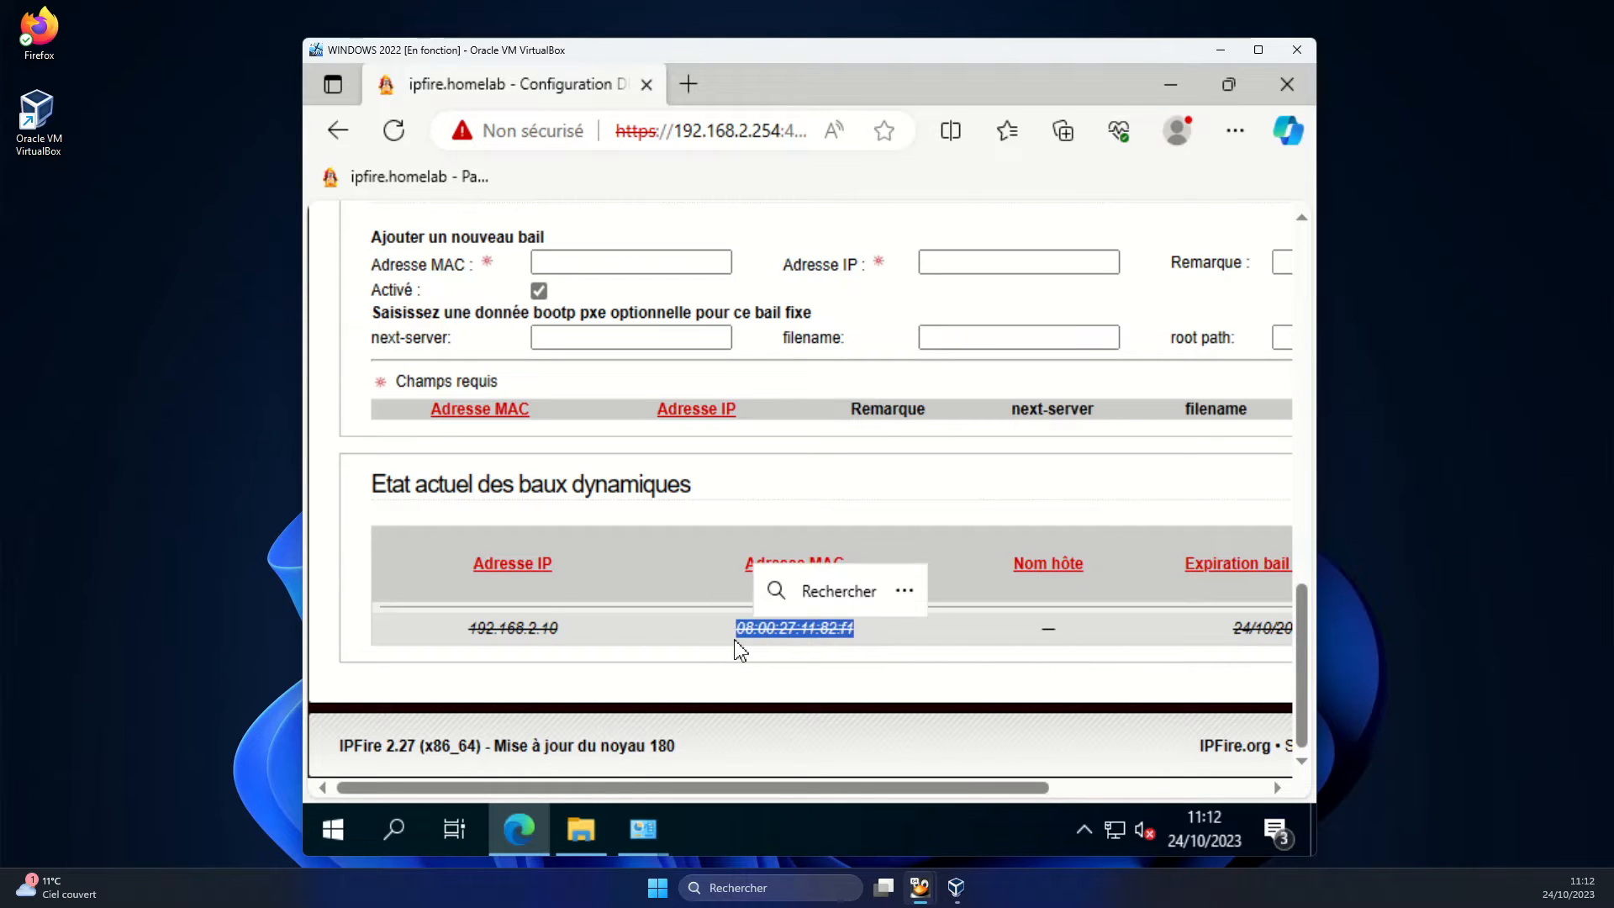
left_click_drag(571, 637, 471, 649)
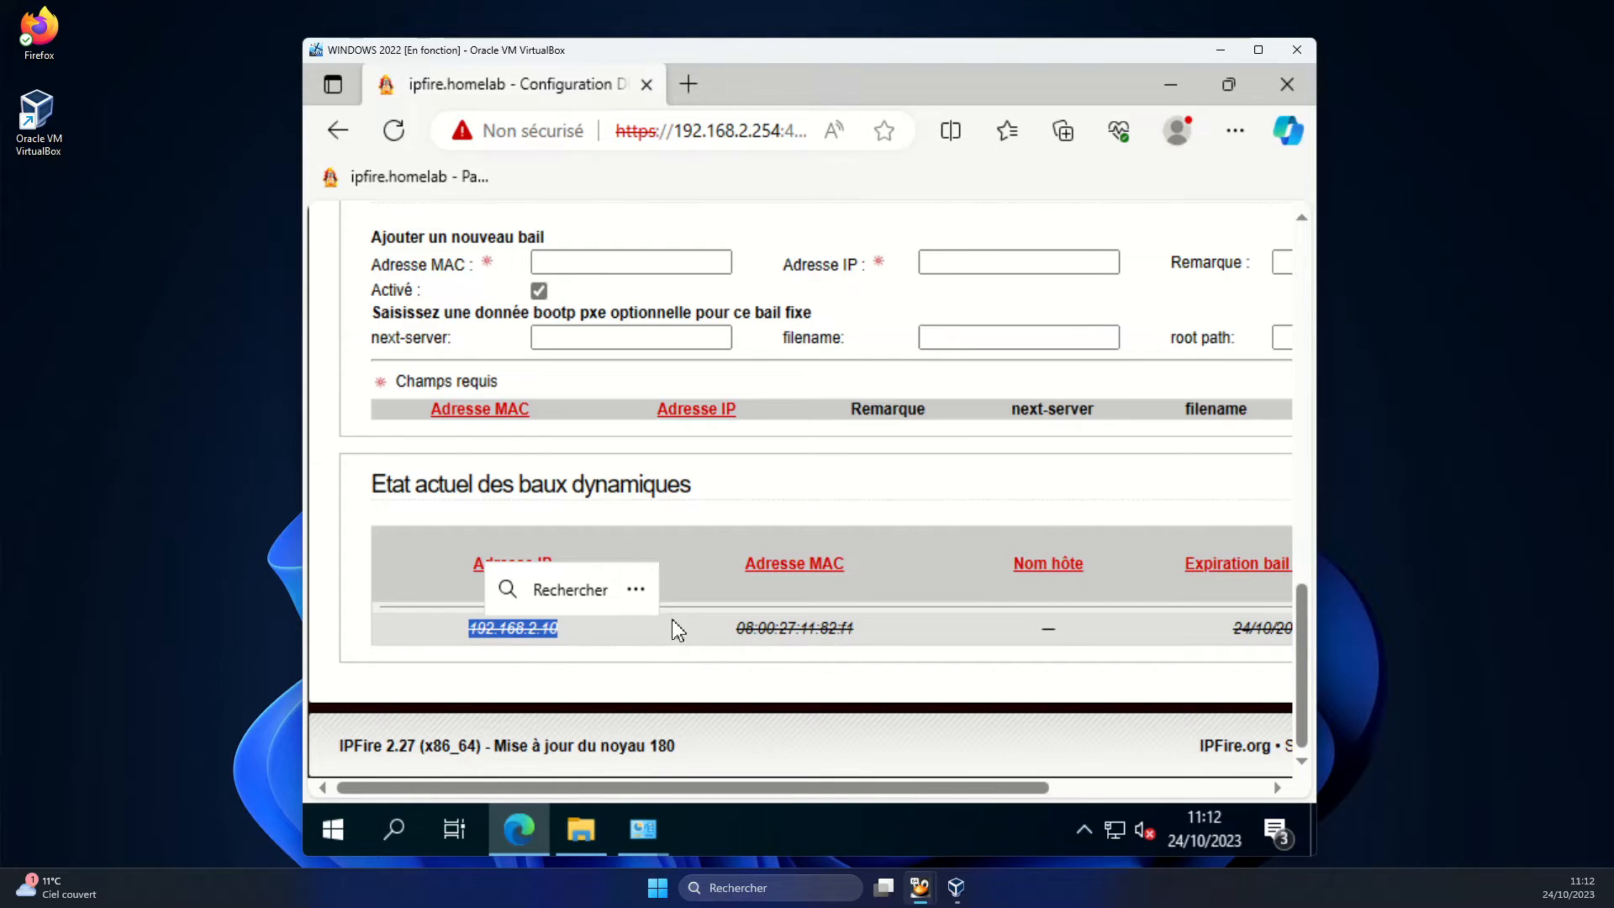
left_click(838, 481)
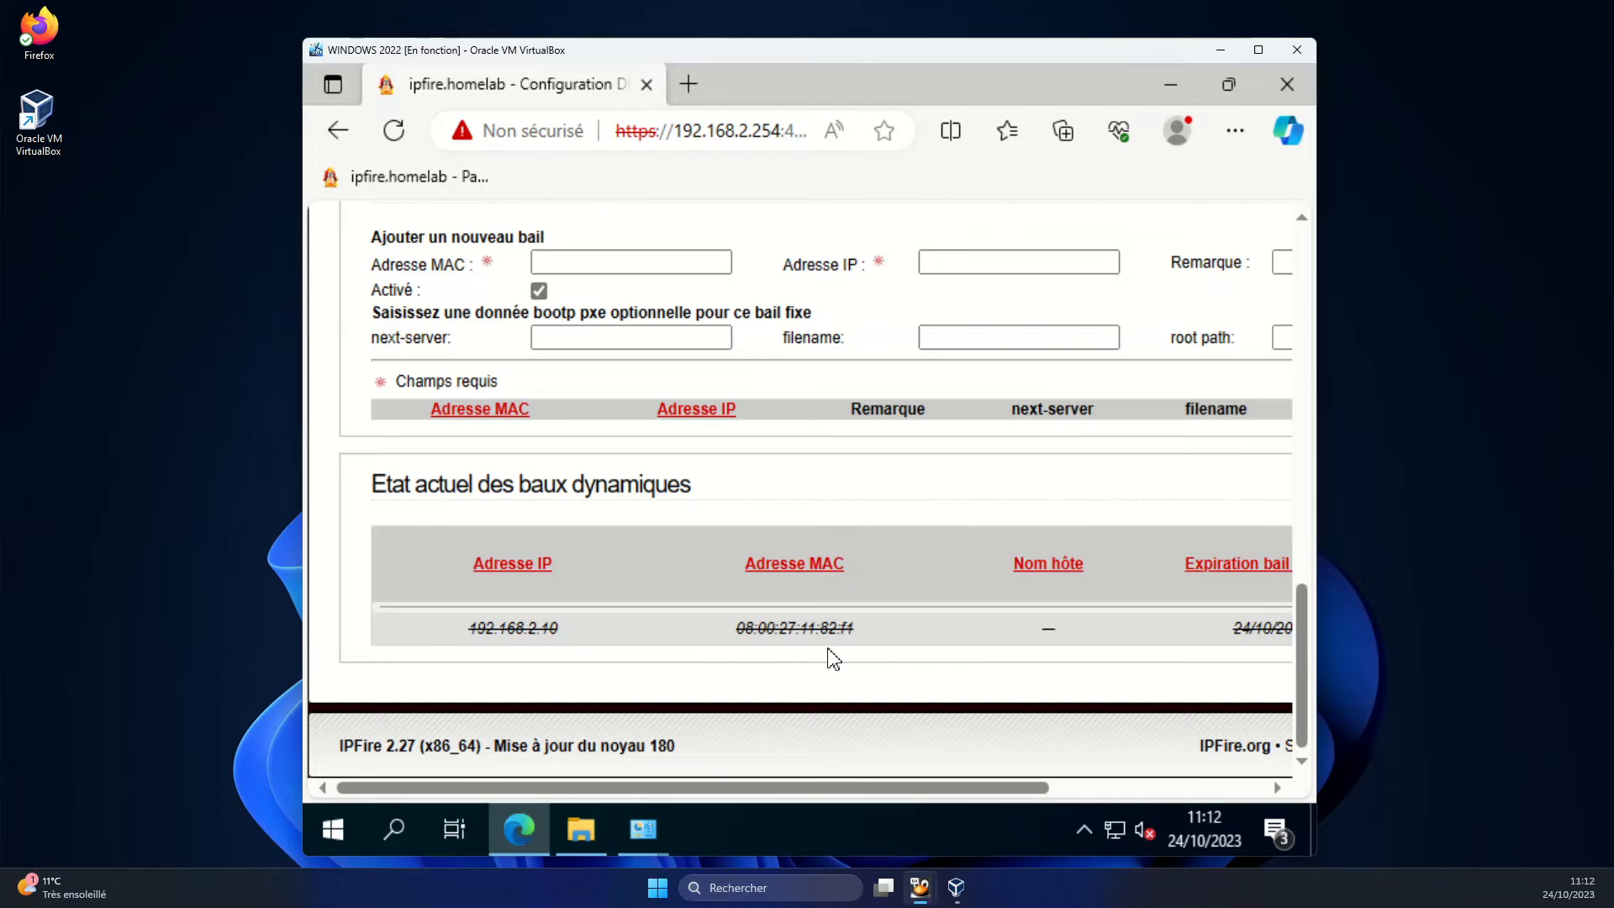
scroll(832, 656, "up", 3)
scroll(831, 655, "down", 2)
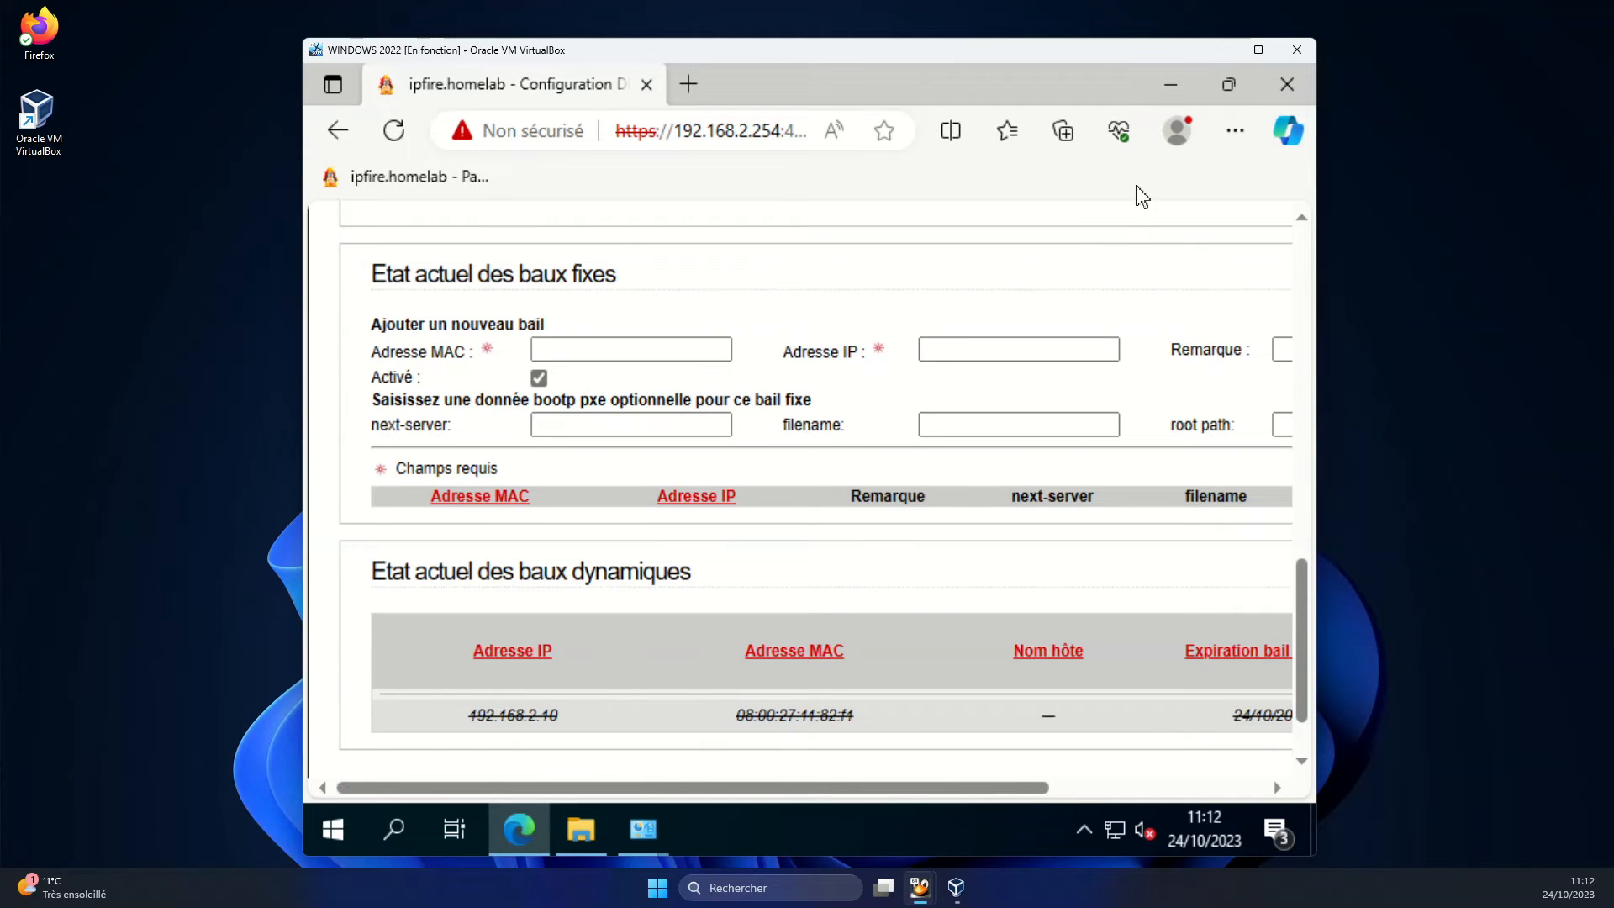
Close Edge, Network Connections, Network and Sharing Center and File Explorer
left_click(1286, 84)
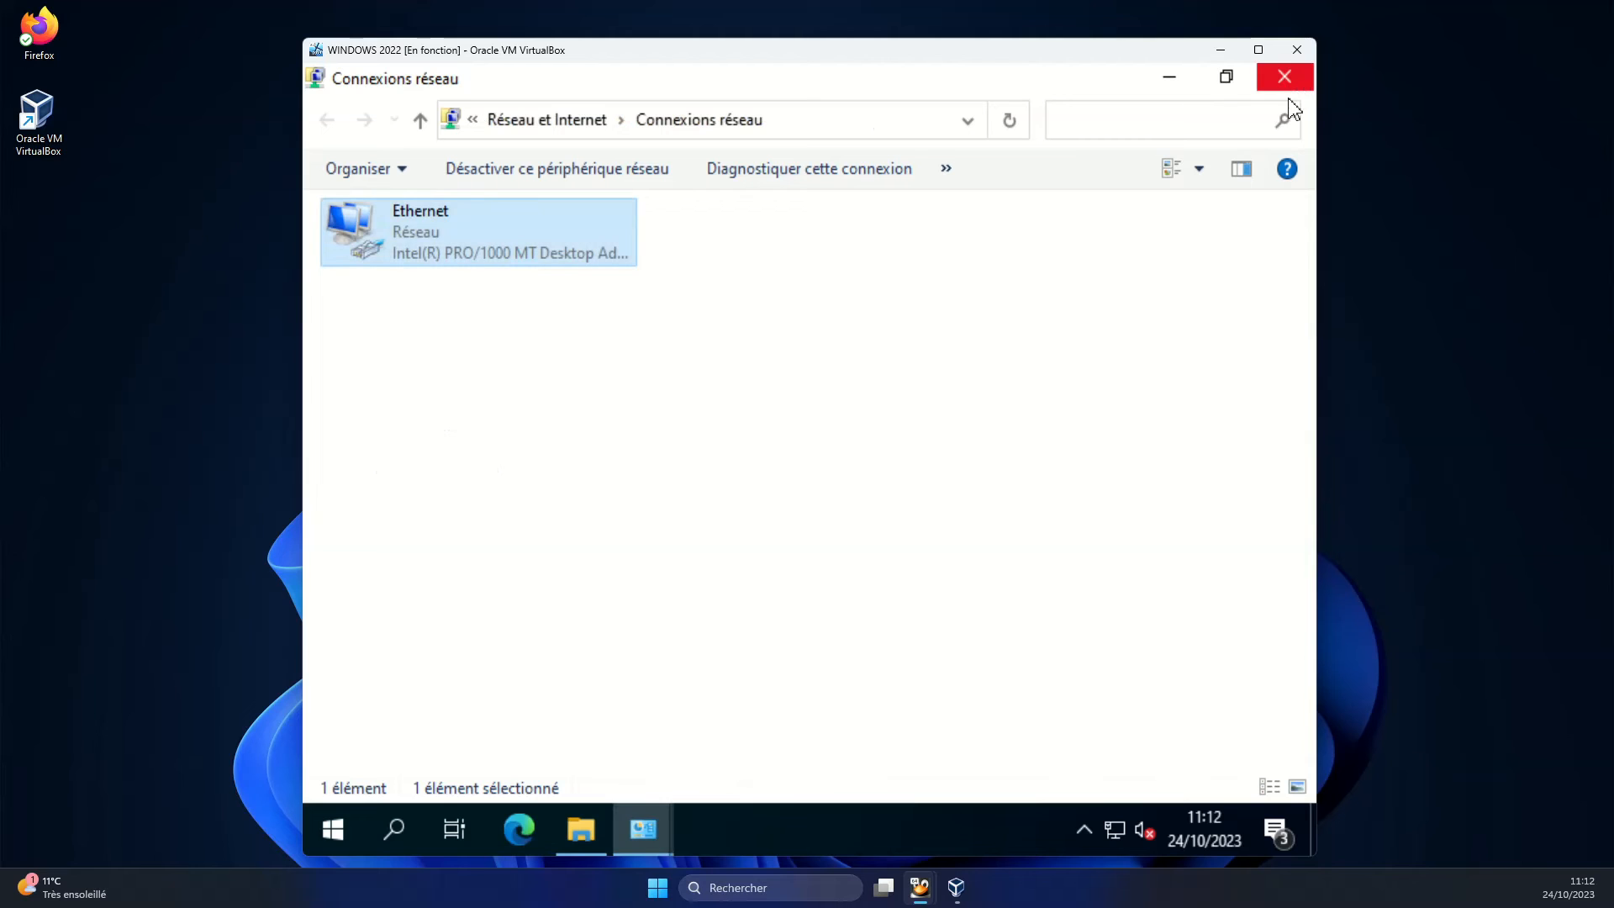
left_click(1288, 79)
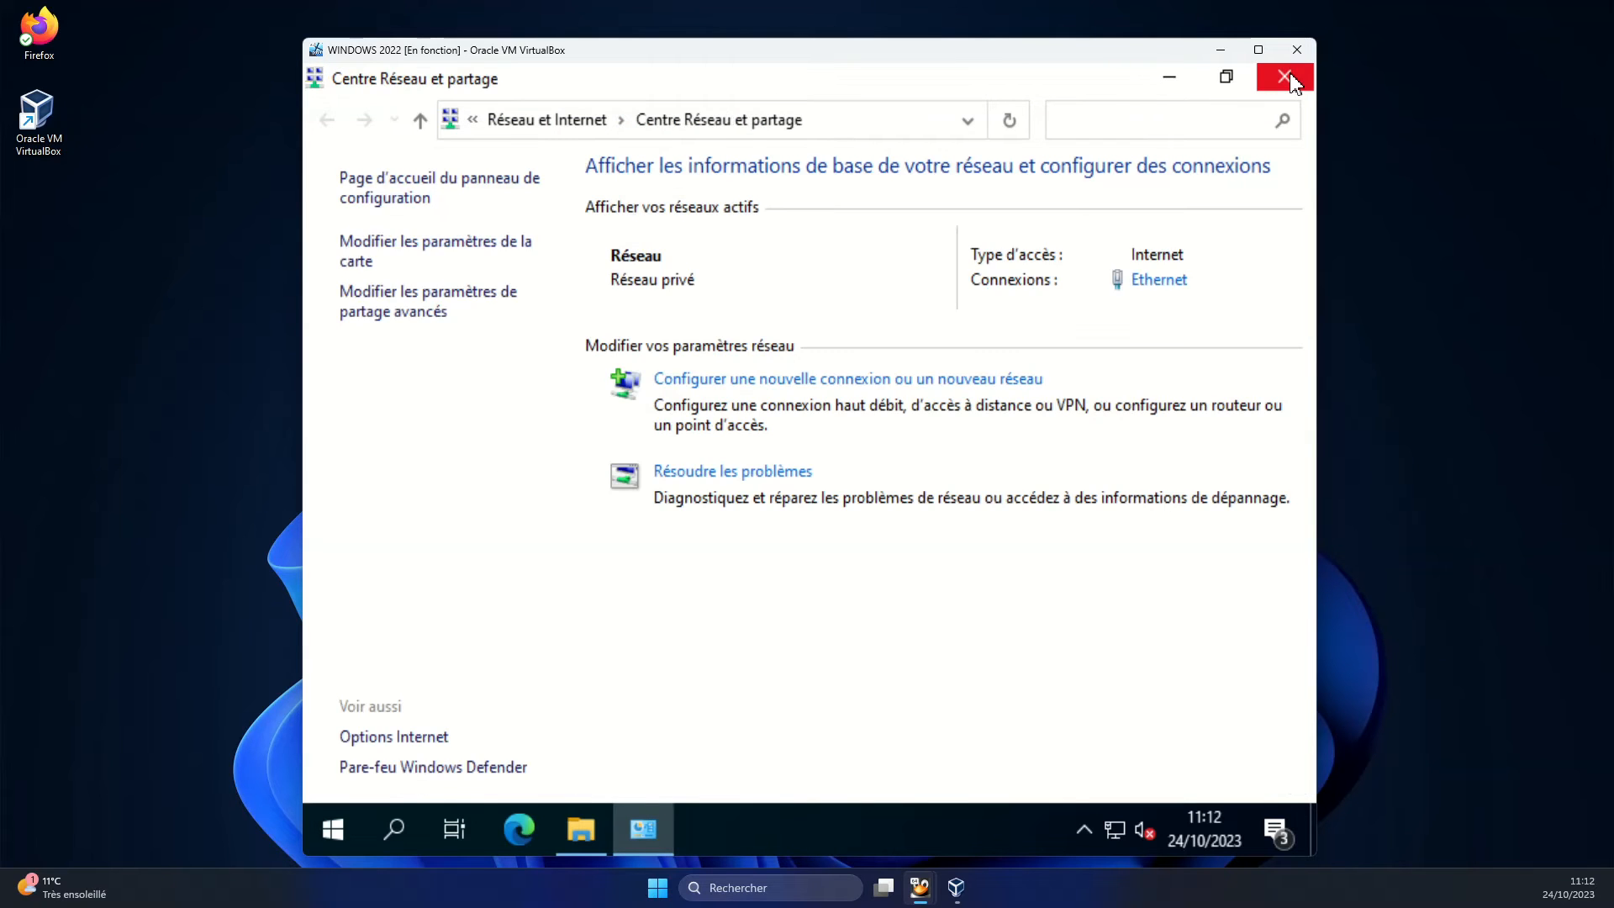
left_click(1290, 78)
left_click(1289, 76)
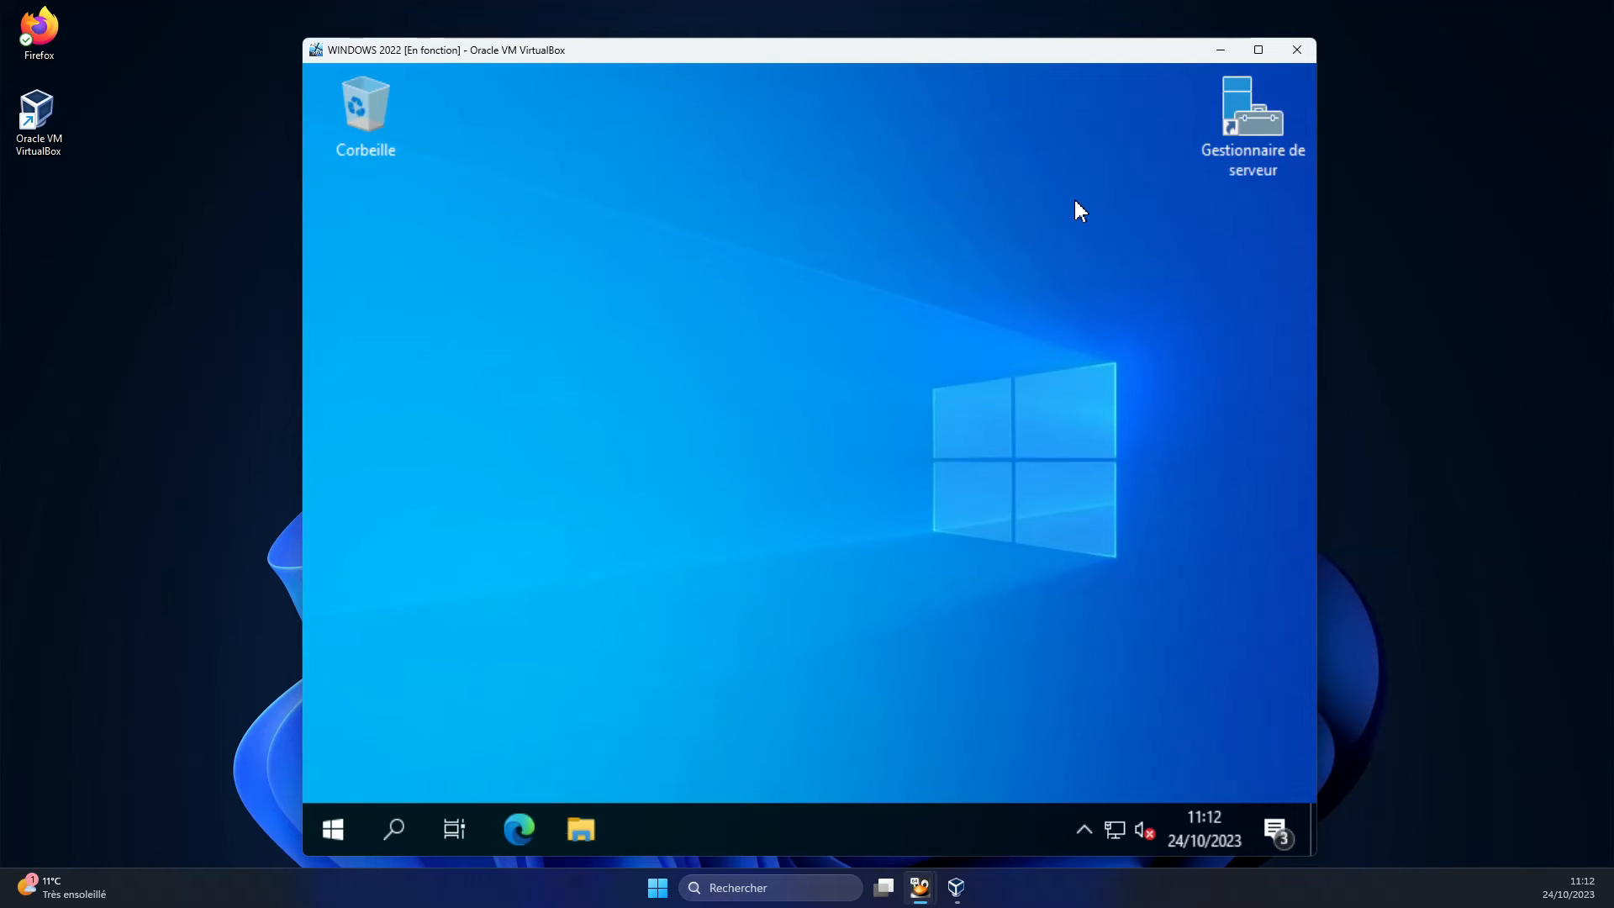